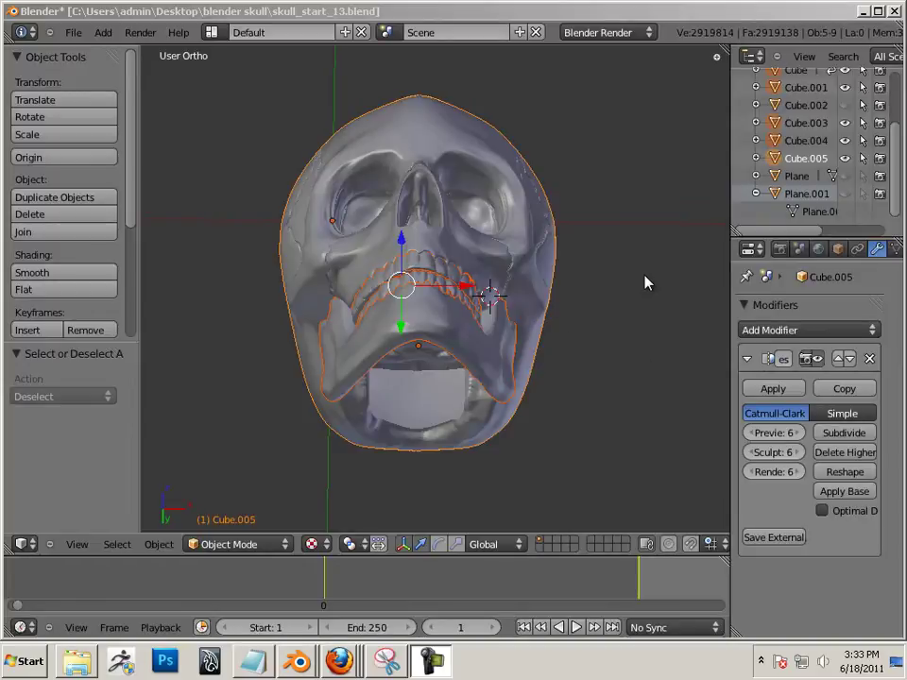
- Deselect everything so the skull has no outline, then orbit to a three-quarter front view
key("b")
left_click_drag(637, 285, 630, 322)
key("a")
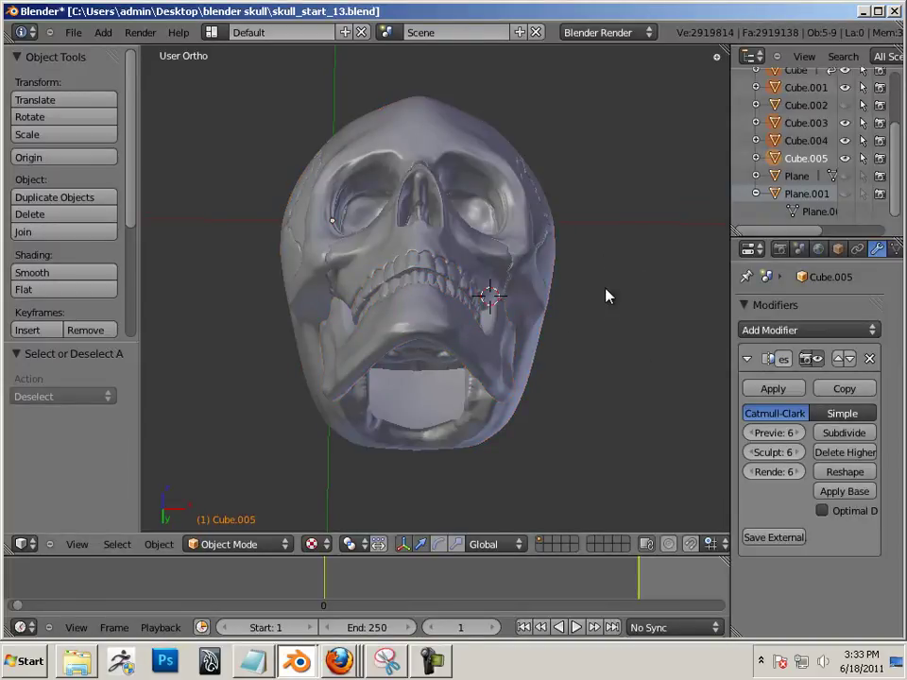
middle_click_drag(606, 296, 524, 351)
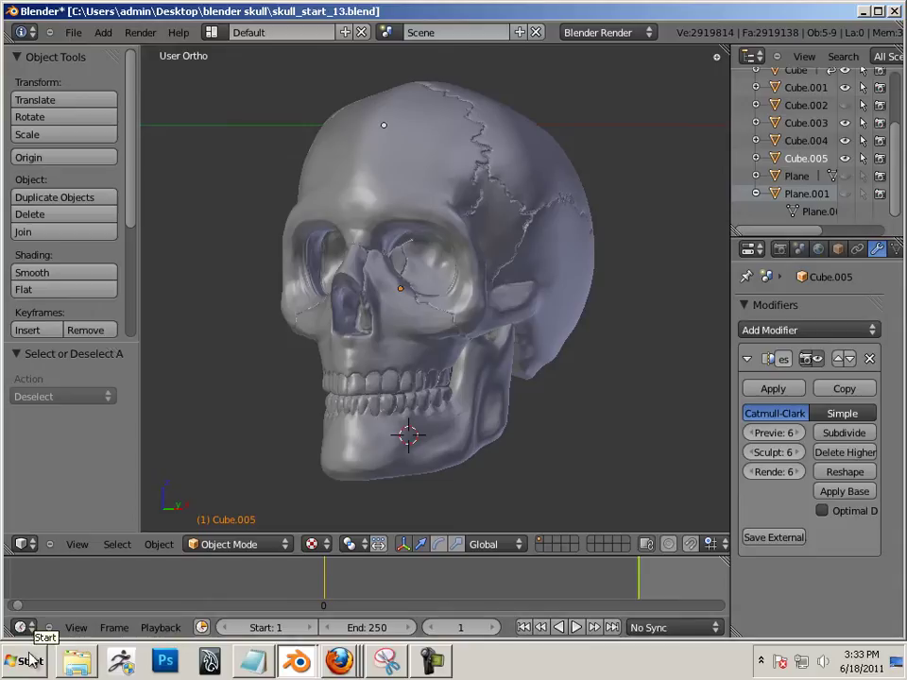
- Launch Snipping Tool and capture the entire screen showing the three-quarter skull
left_click(31, 661)
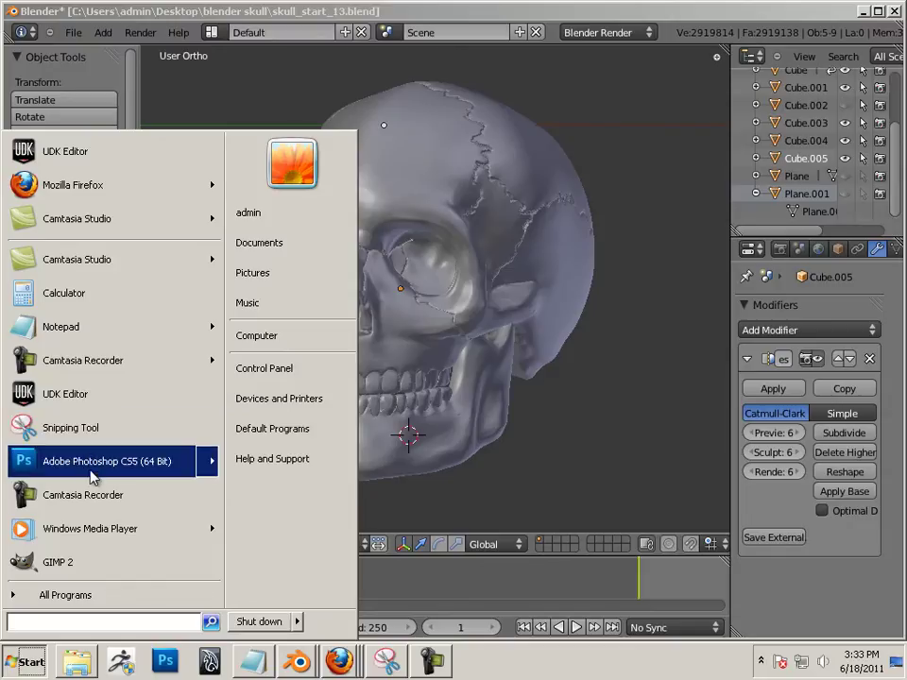
left_click(83, 431)
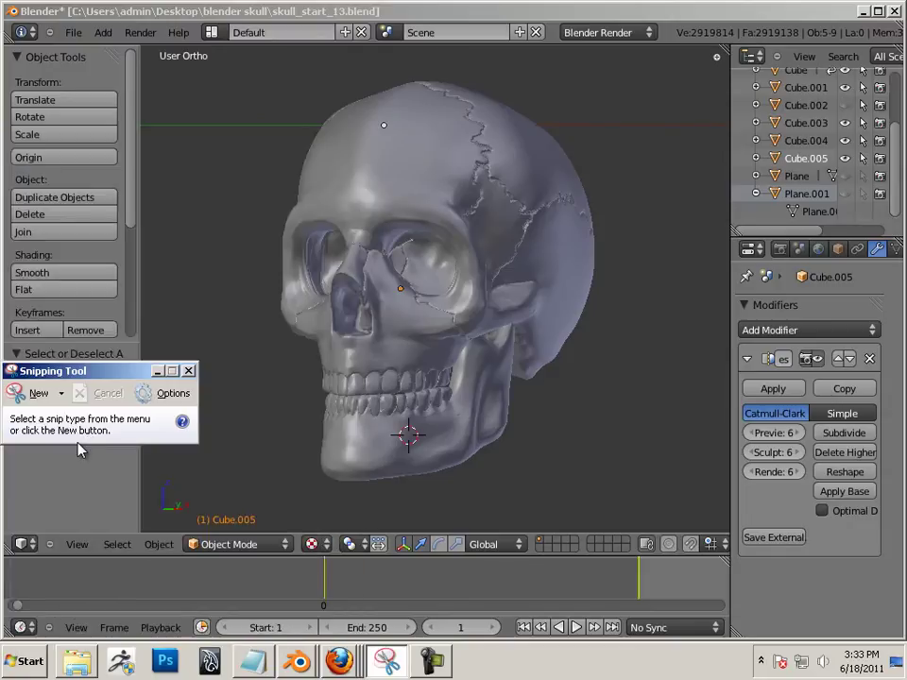
left_click(33, 393)
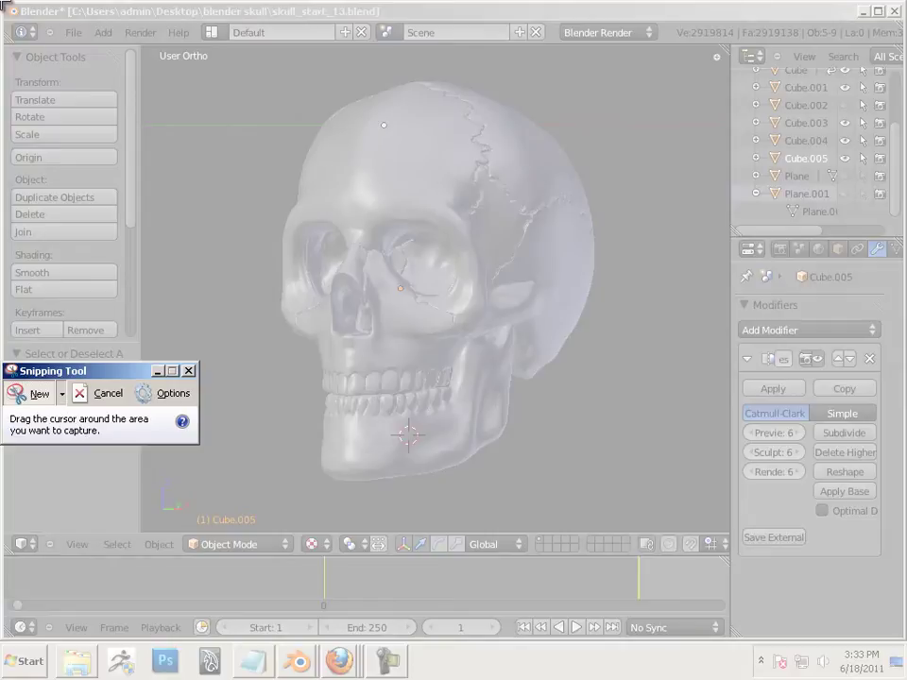
left_click_drag(2, 2, 904, 677)
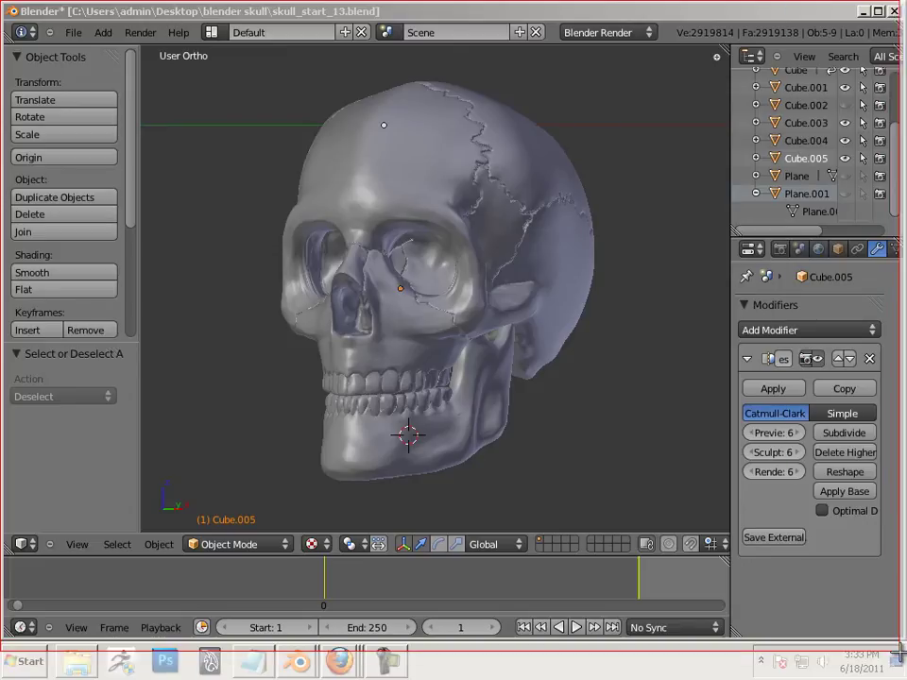
left_click_drag(2, 2, 902, 638)
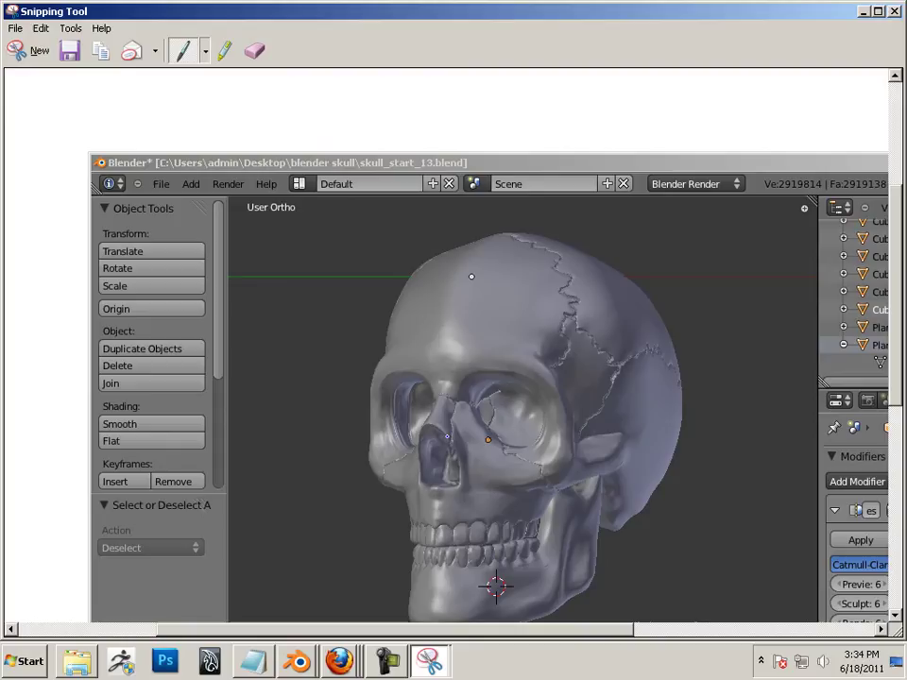
- Save the snip as 1.JPG in the Final folder, replacing the existing file
left_click(15, 28)
left_click(24, 67)
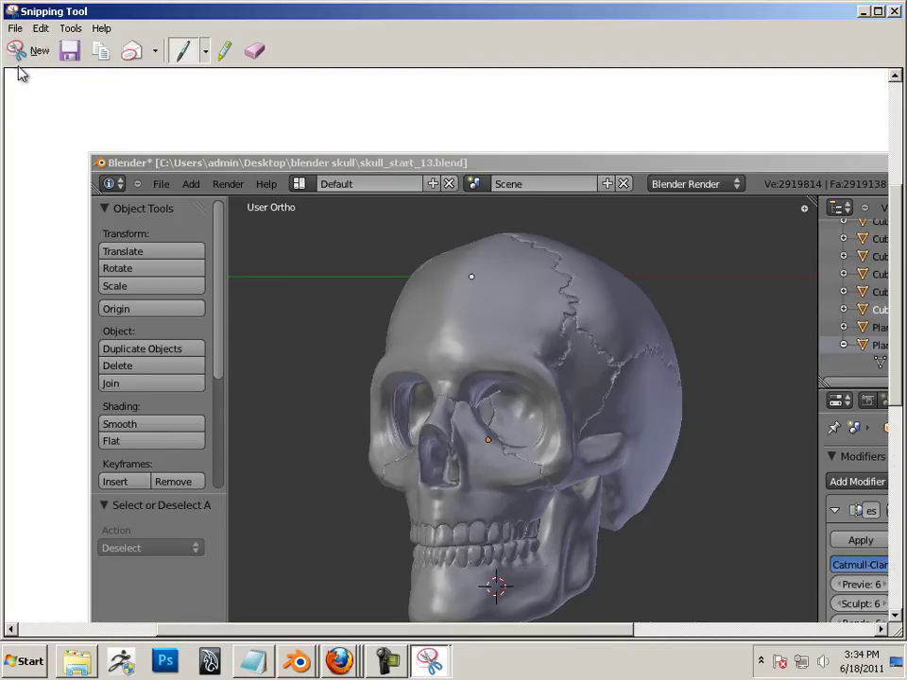
left_click(328, 184)
left_click(421, 438)
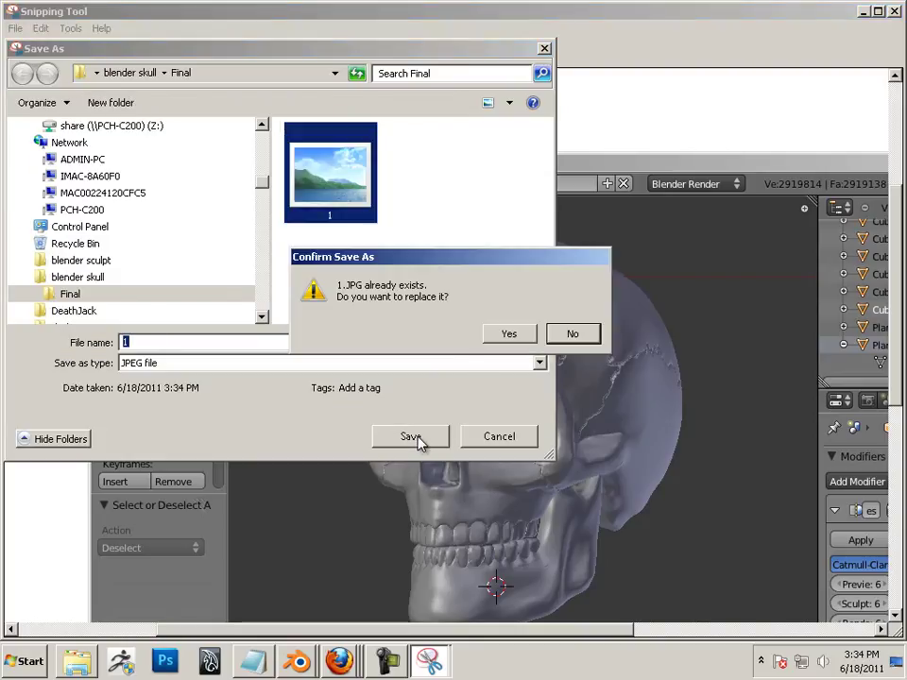
left_click(510, 334)
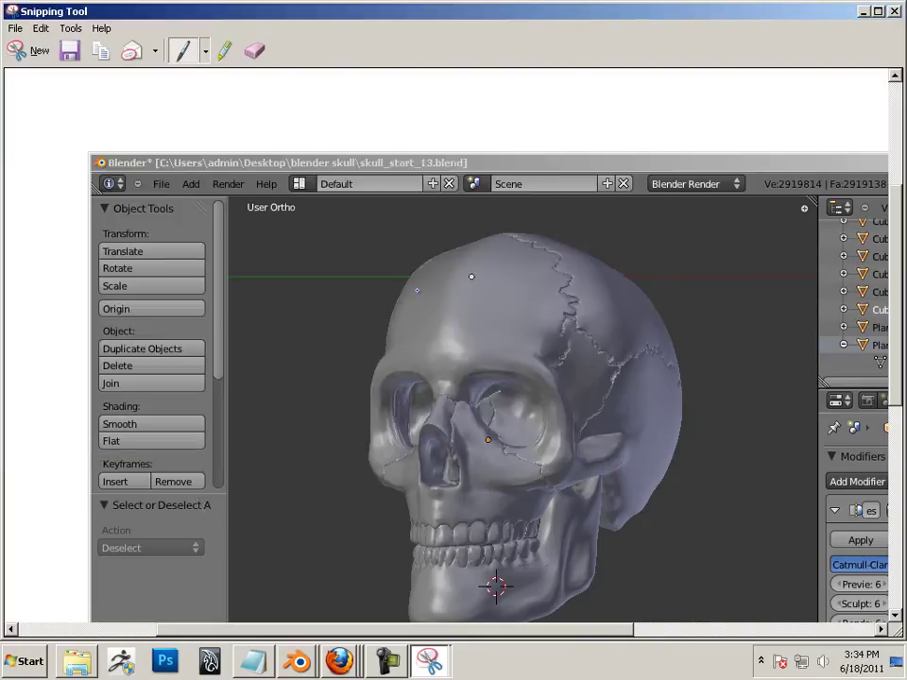
- Relaunch Snipping Tool, maximize then restore its window, and cancel the pending capture
key("alt+Tab")
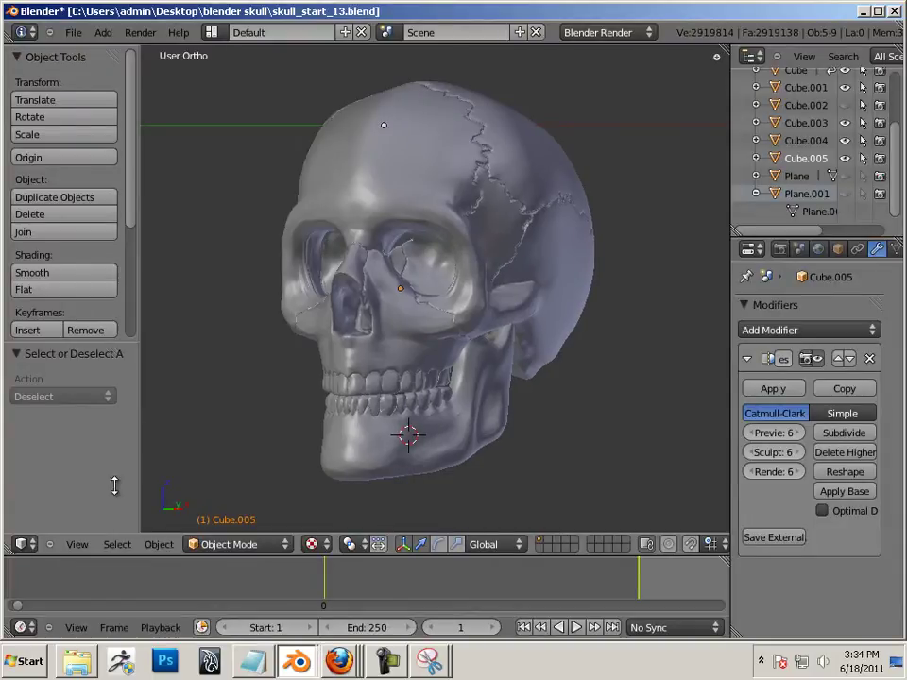
left_click(21, 661)
left_click(71, 425)
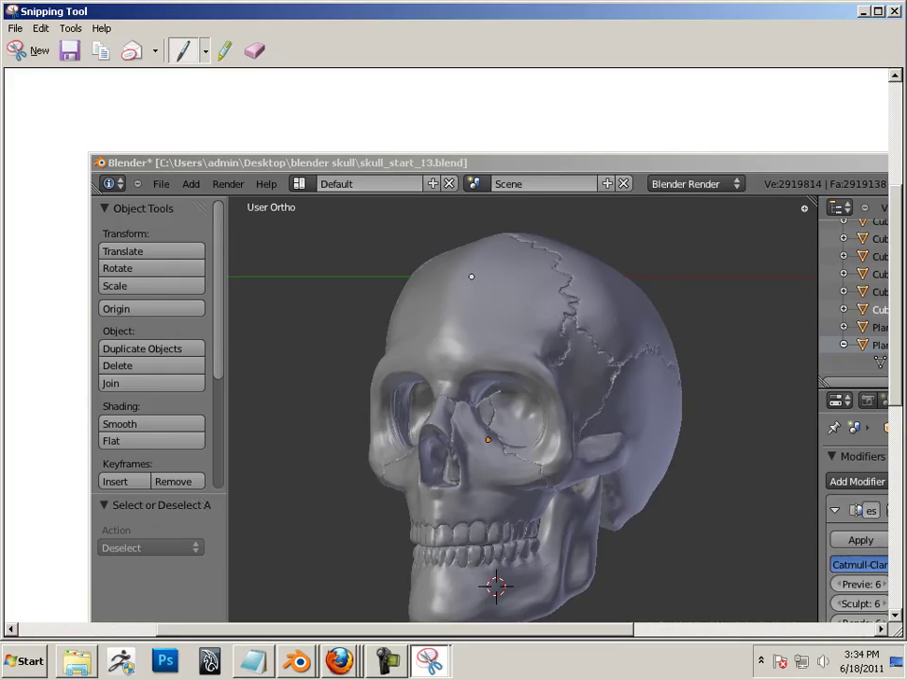
left_click(878, 11)
double_click(666, 13)
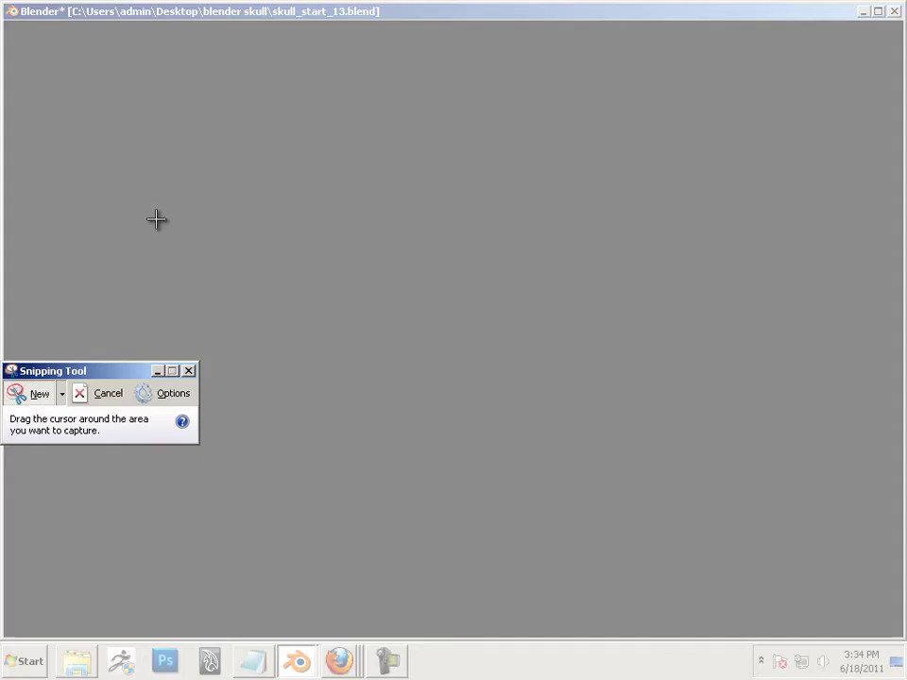
left_click(36, 395)
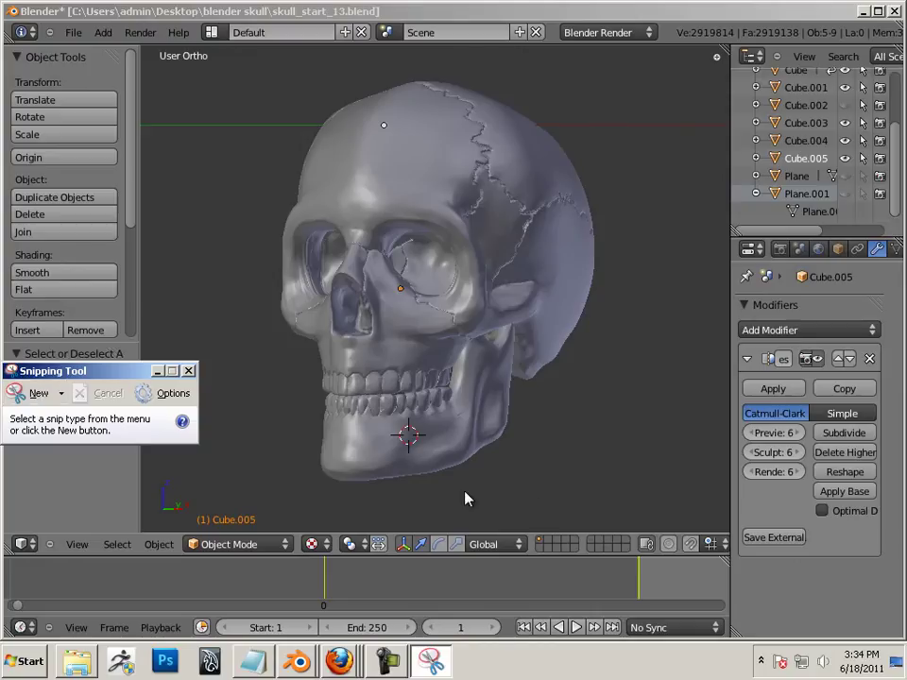
- Orbit the skull to face straight on and snip the viewport area around it
left_click(563, 480)
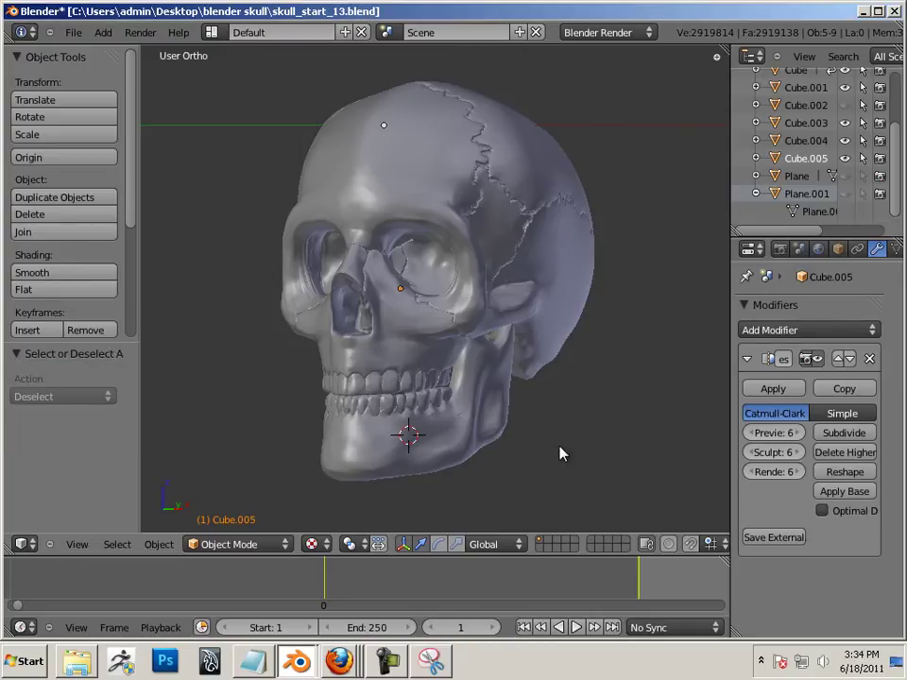
middle_click_drag(561, 453, 588, 450)
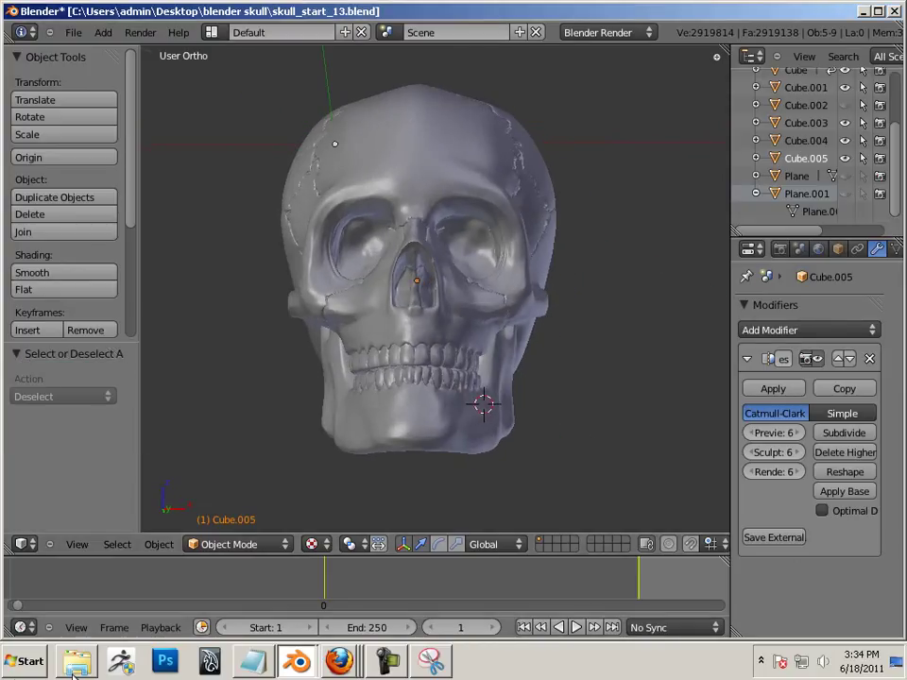
left_click(13, 664)
left_click(68, 427)
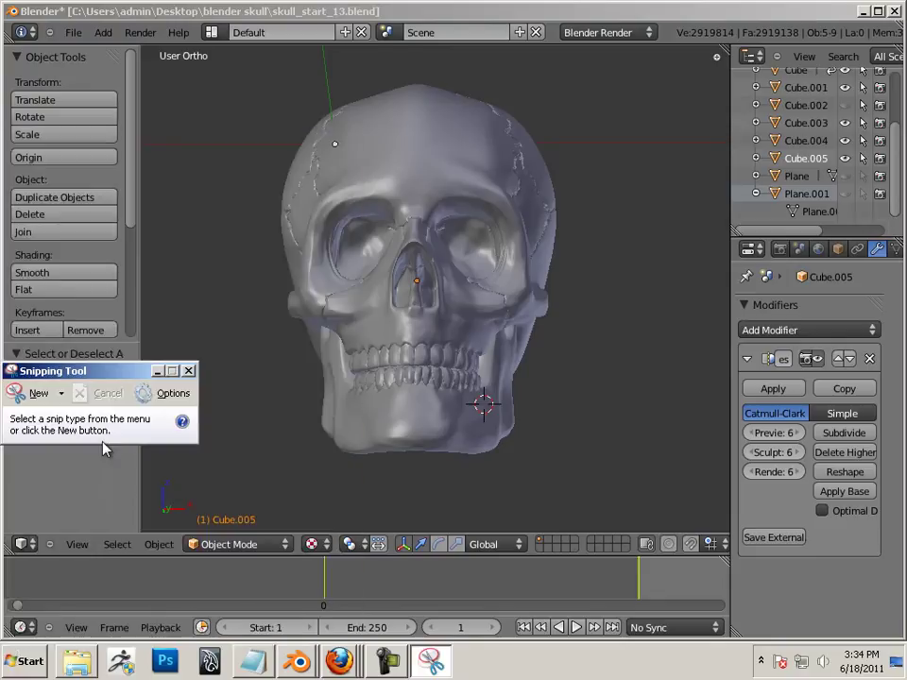
left_click(55, 389)
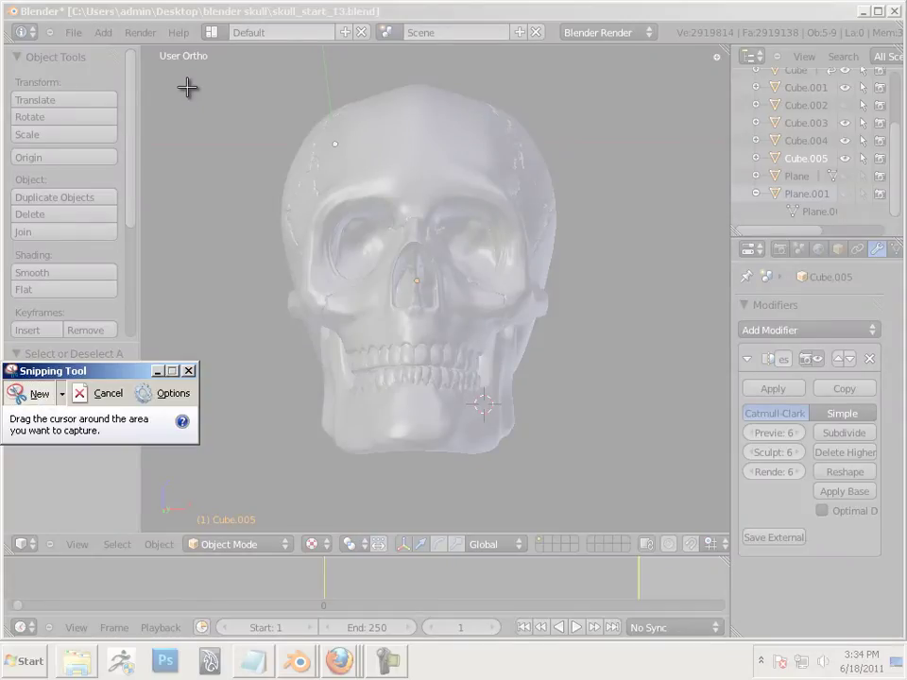
left_click_drag(148, 45, 723, 528)
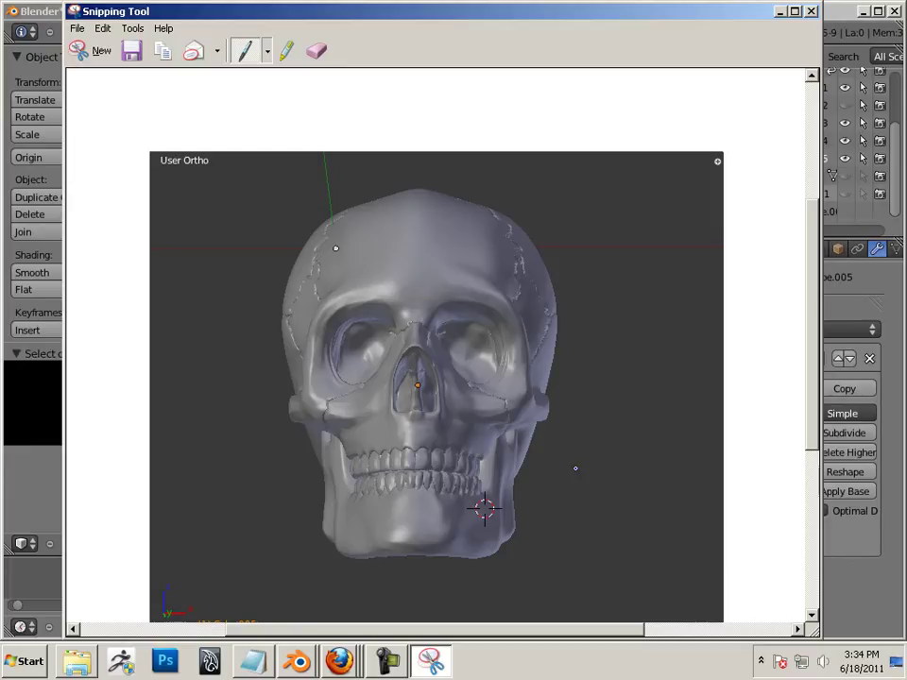
- Save the front-view snip as JPEG '2' in the Final folder
left_click(78, 29)
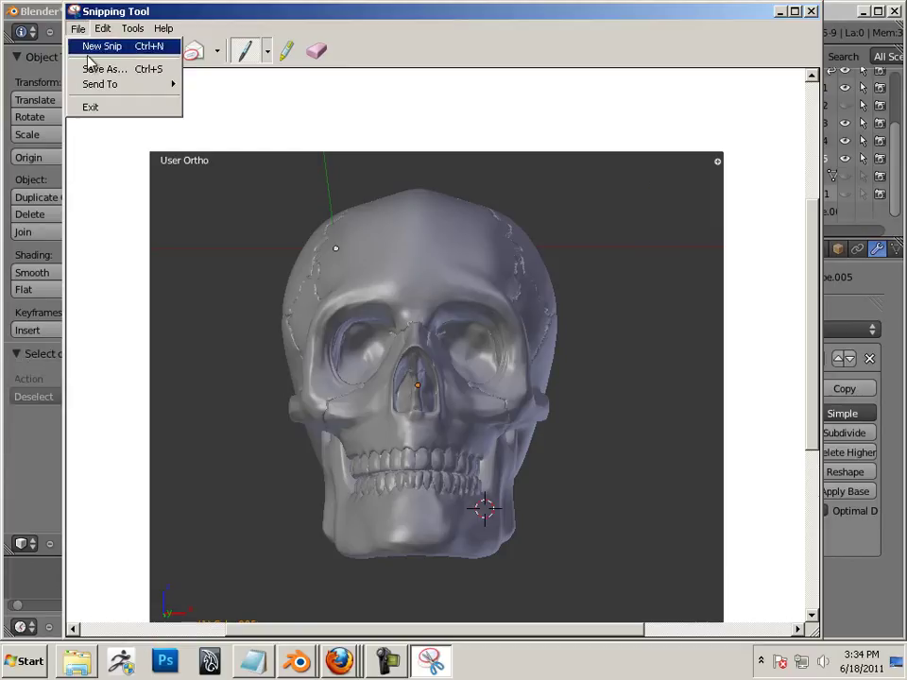
left_click(93, 67)
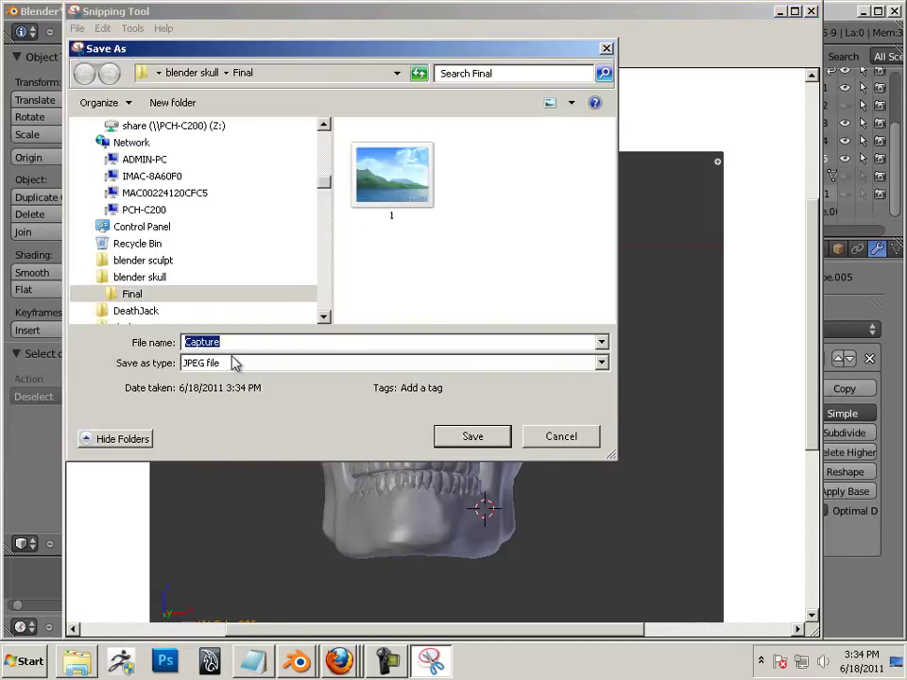
type("2")
left_click(462, 436)
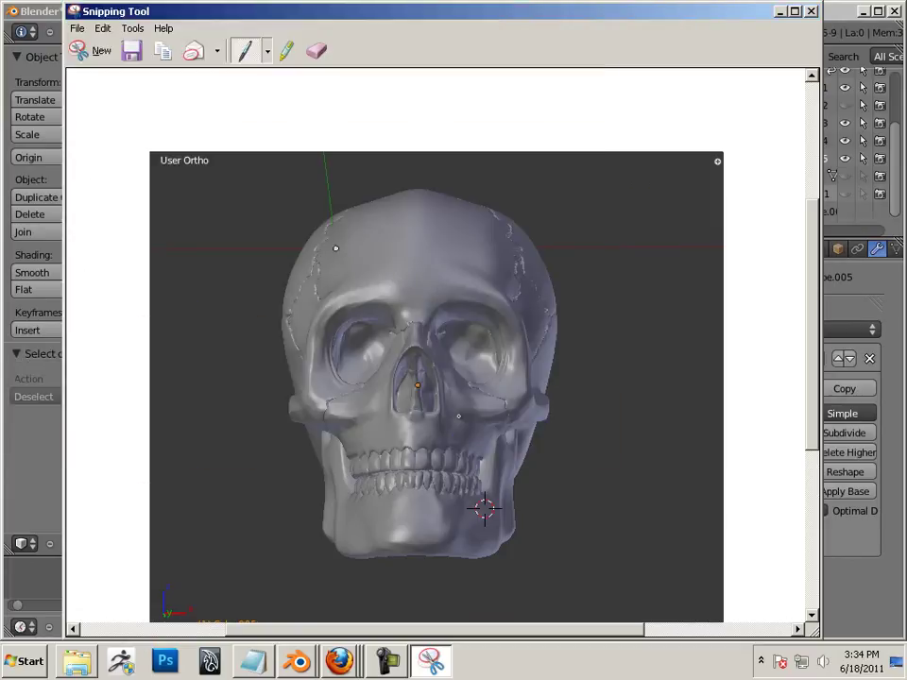
- Turn the skull to its side and lower the cranium's preview subdivision level to 1
left_click(810, 11)
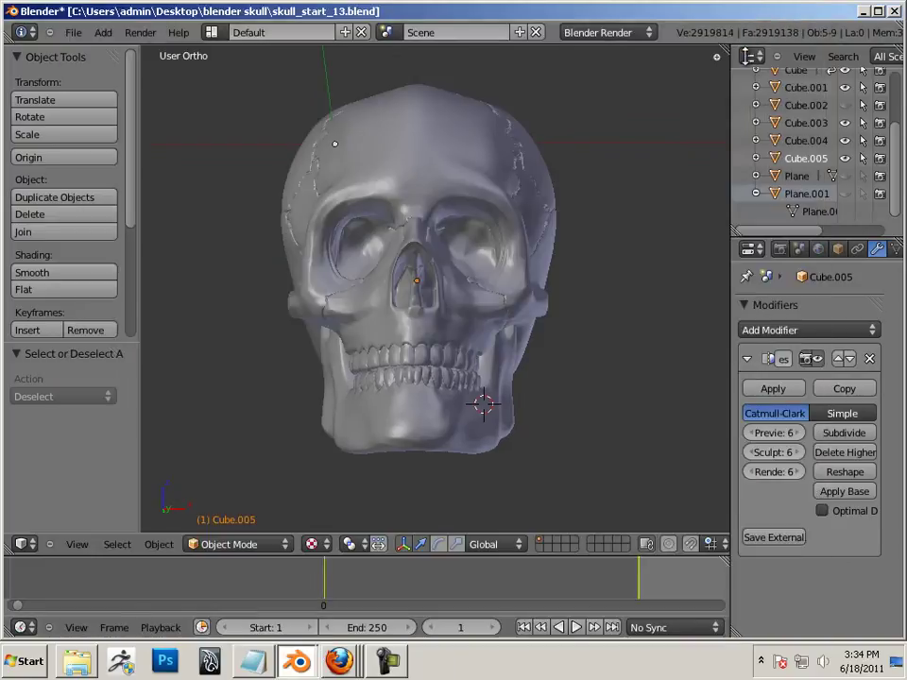
middle_click_drag(641, 269, 593, 282)
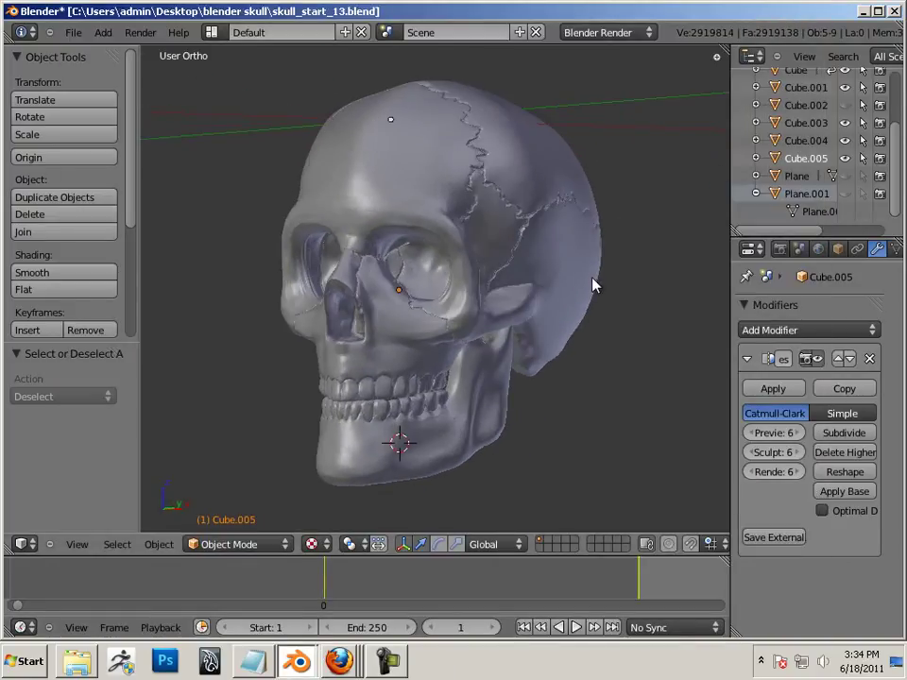
middle_click_drag(623, 356, 615, 354)
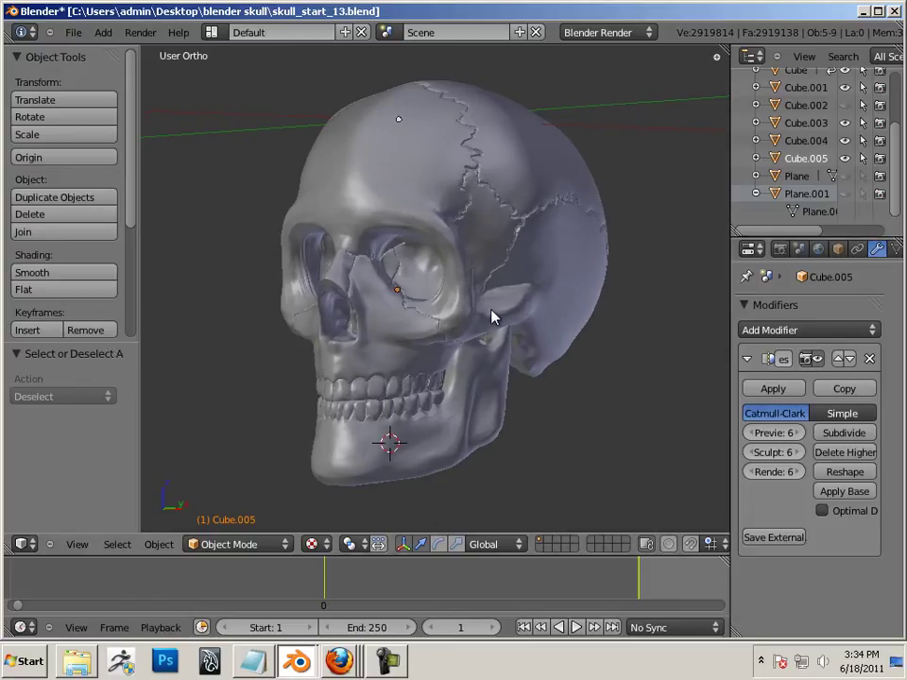
right_click(571, 295)
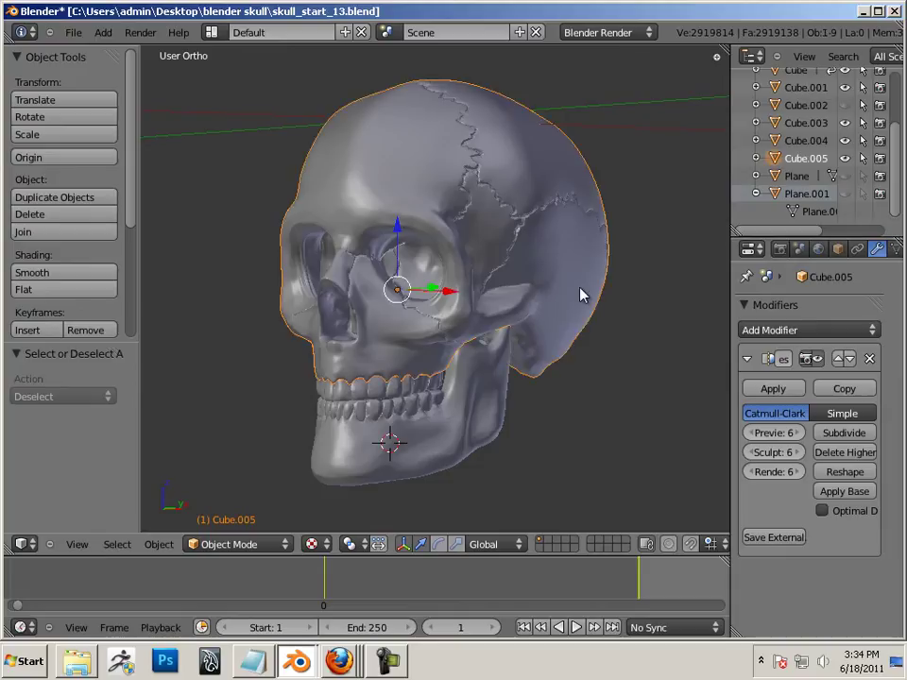
left_click(751, 433)
left_click(751, 433)
left_click(751, 433)
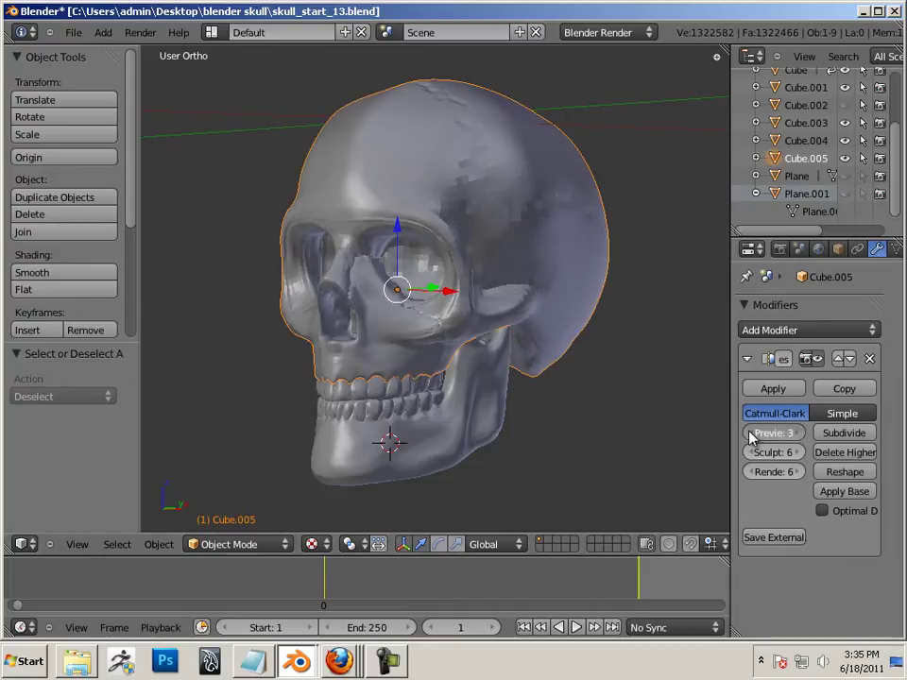
left_click(750, 434)
left_click(751, 434)
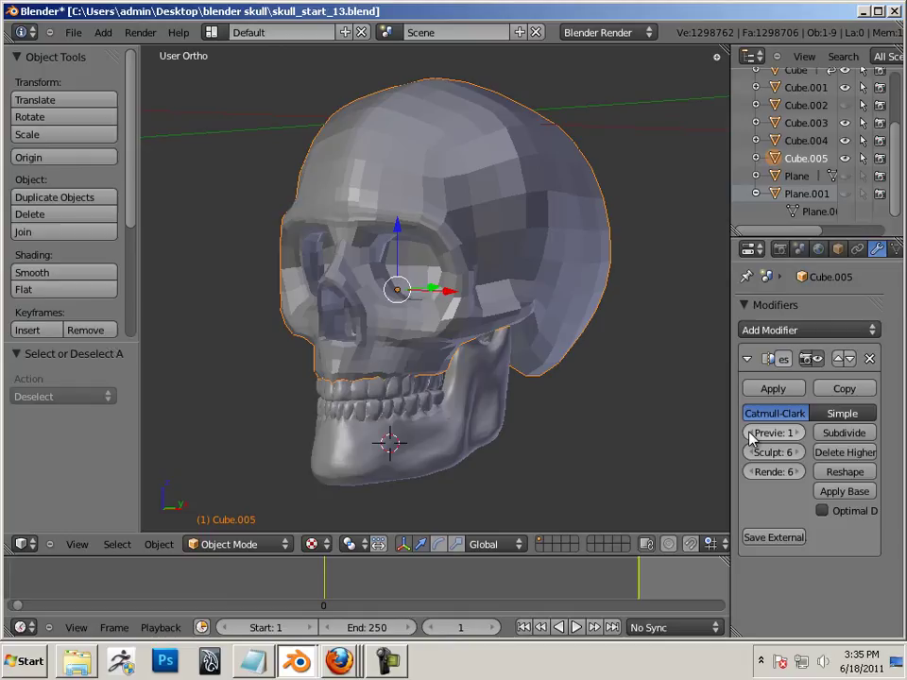
- Drop the jaw's and upper teeth's Multires preview levels down to 1
right_click(507, 406)
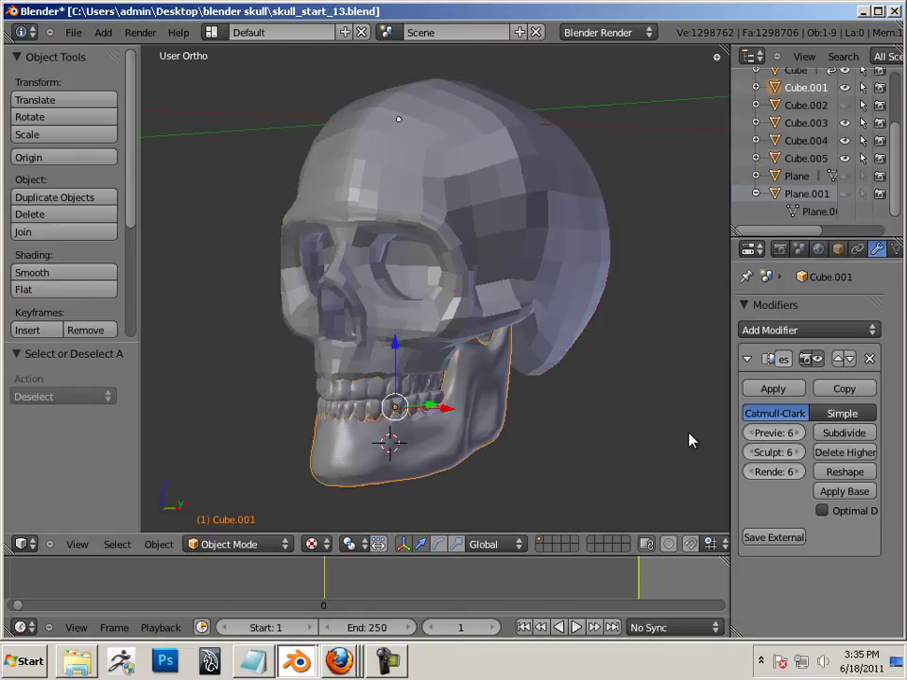
left_click(751, 433)
left_click(751, 433)
left_click(751, 433)
left_click(751, 434)
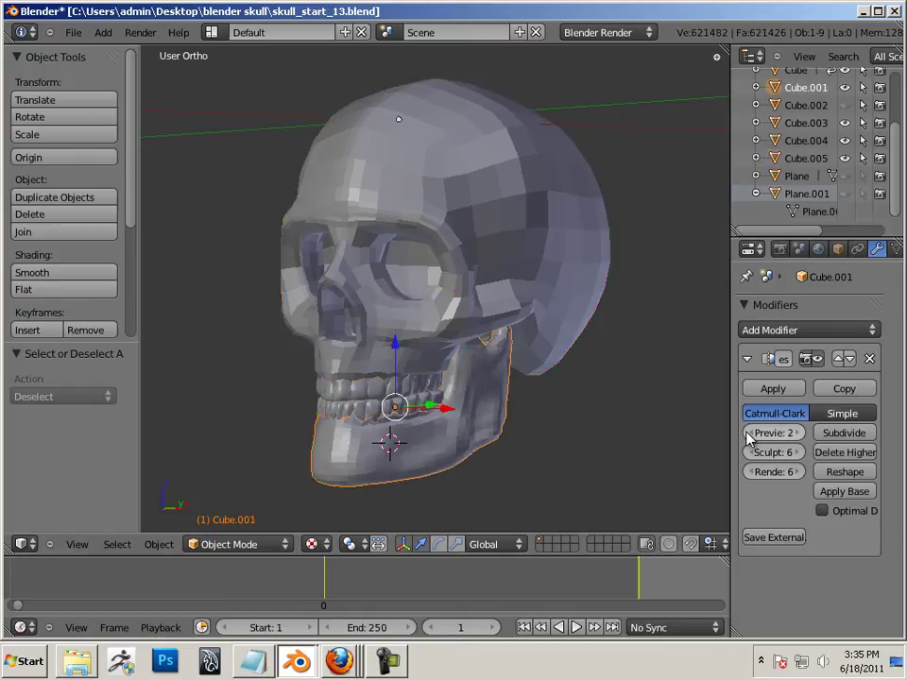
left_click(751, 433)
right_click(367, 410)
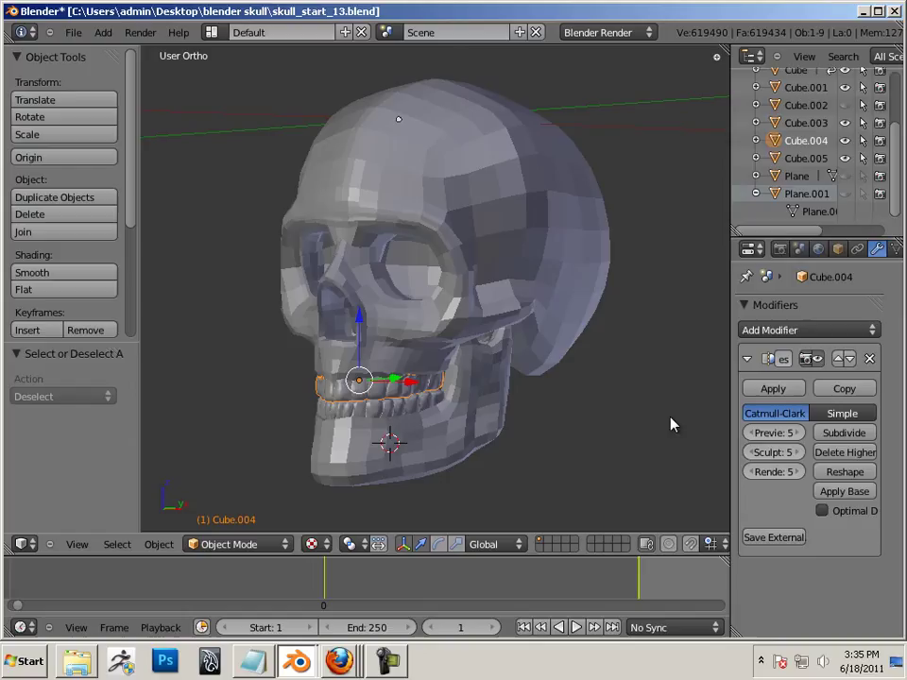
left_click(751, 433)
left_click(750, 434)
left_click(751, 434)
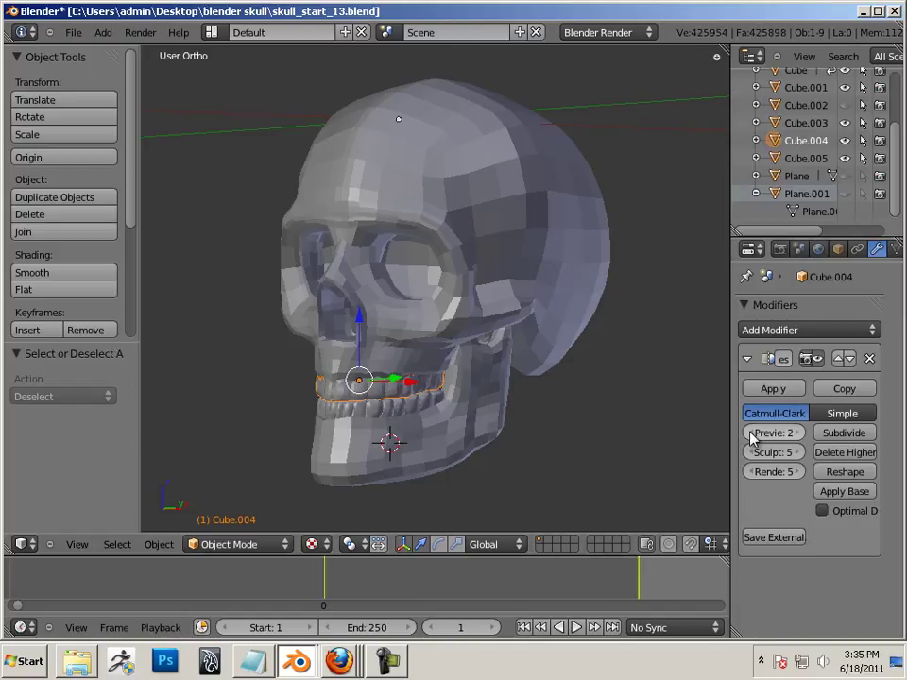
left_click(751, 433)
- Bring the lower teeth's preview subdivision down to 1, then deselect all
right_click(358, 414)
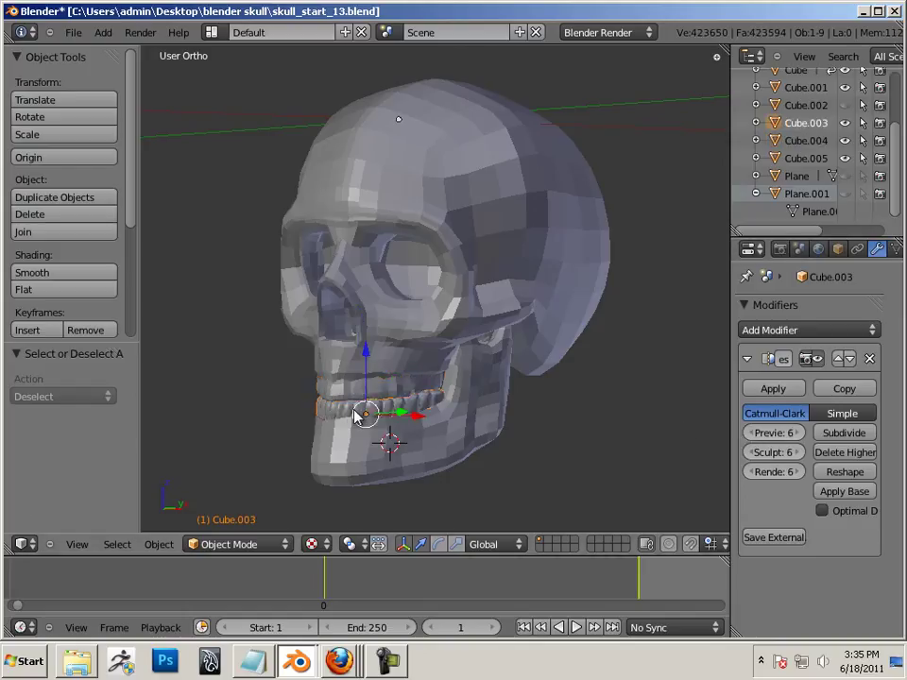
right_click(510, 415, "shift")
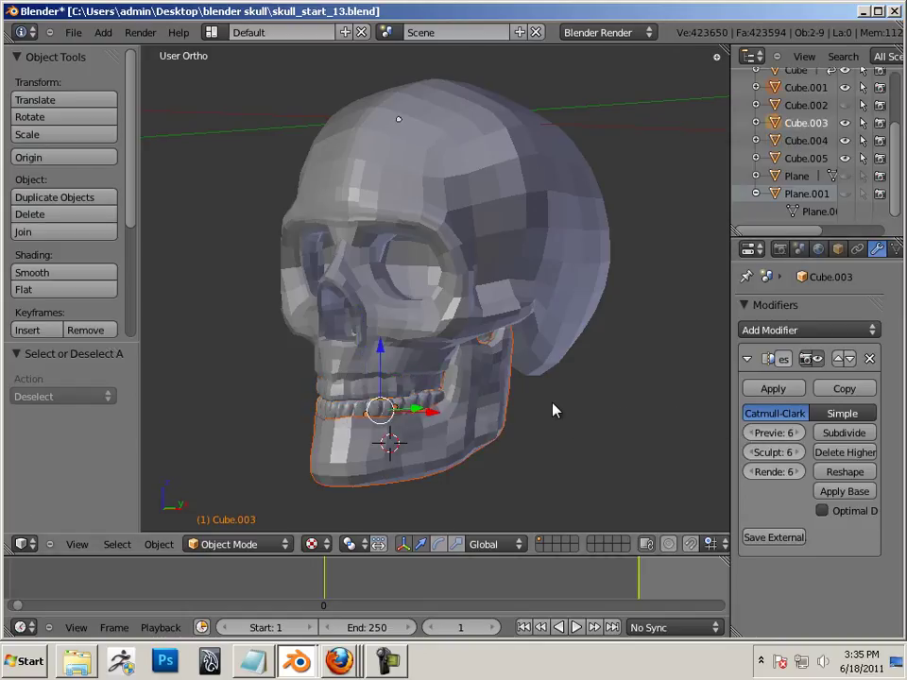
right_click(329, 413)
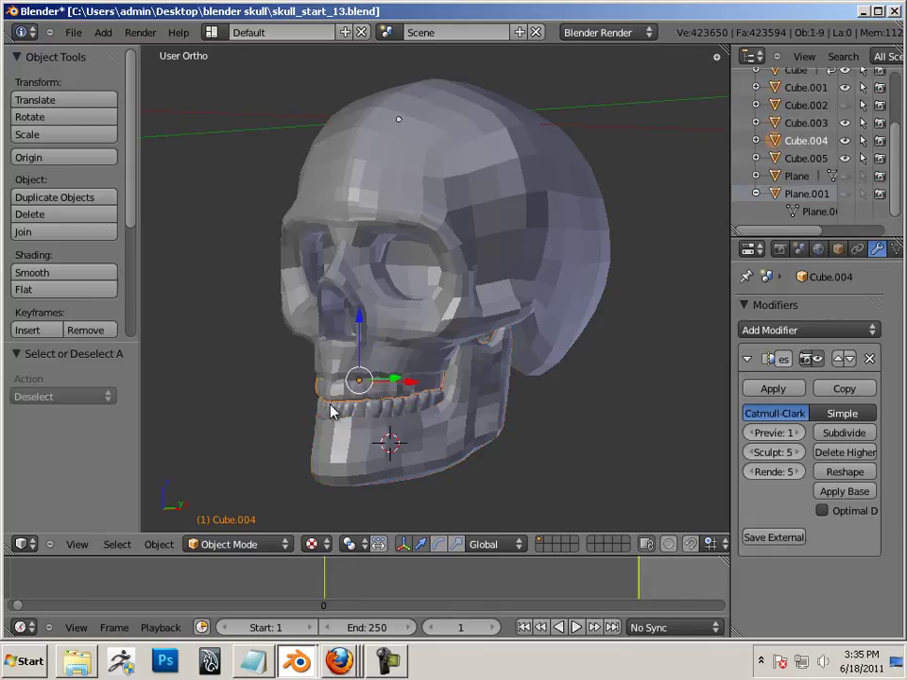
right_click(331, 412)
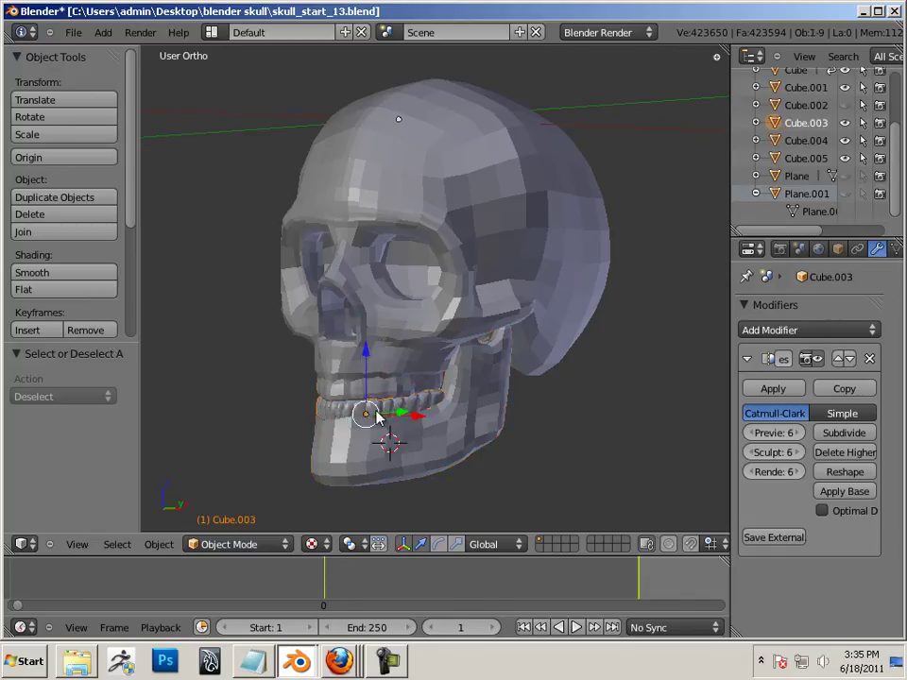
left_click(753, 434)
left_click(752, 434)
left_click(752, 434)
left_click(753, 434)
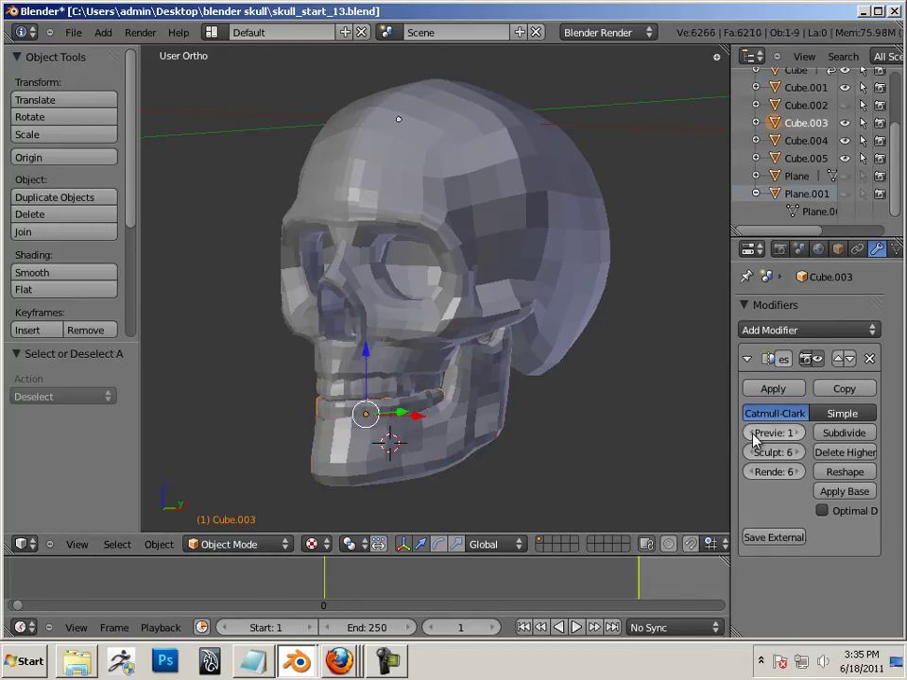
key("a")
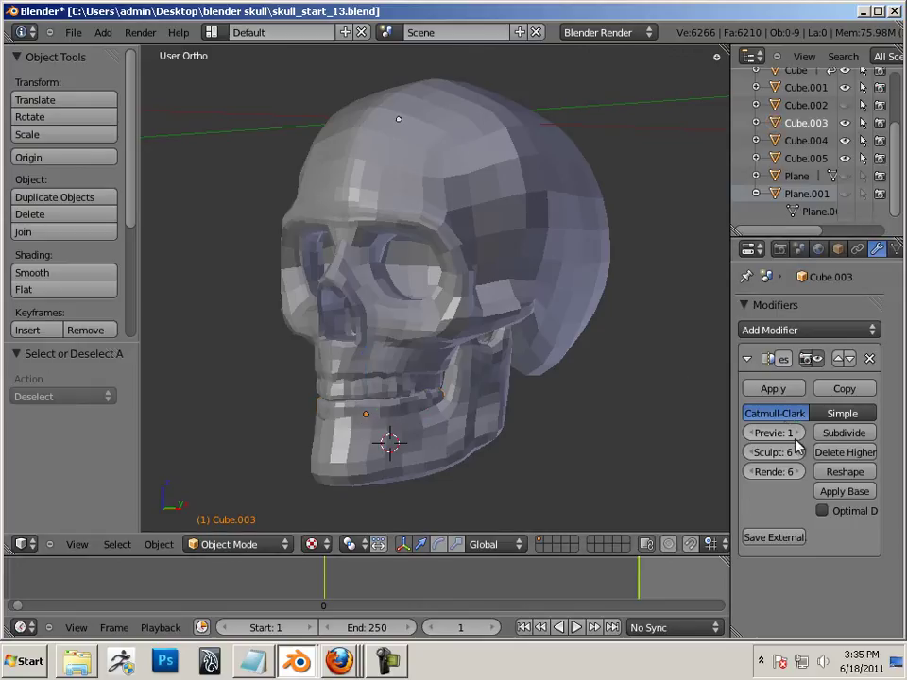
- Enable Wire display for the lower teeth, jaw, cranium and upper teeth, then deselect all
left_click(837, 250)
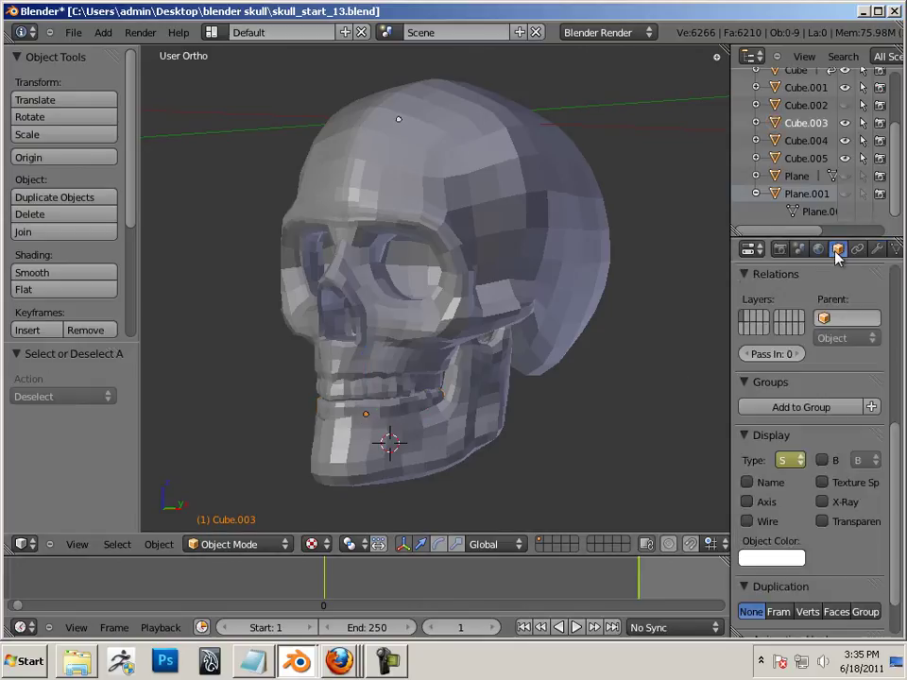
left_click(747, 522)
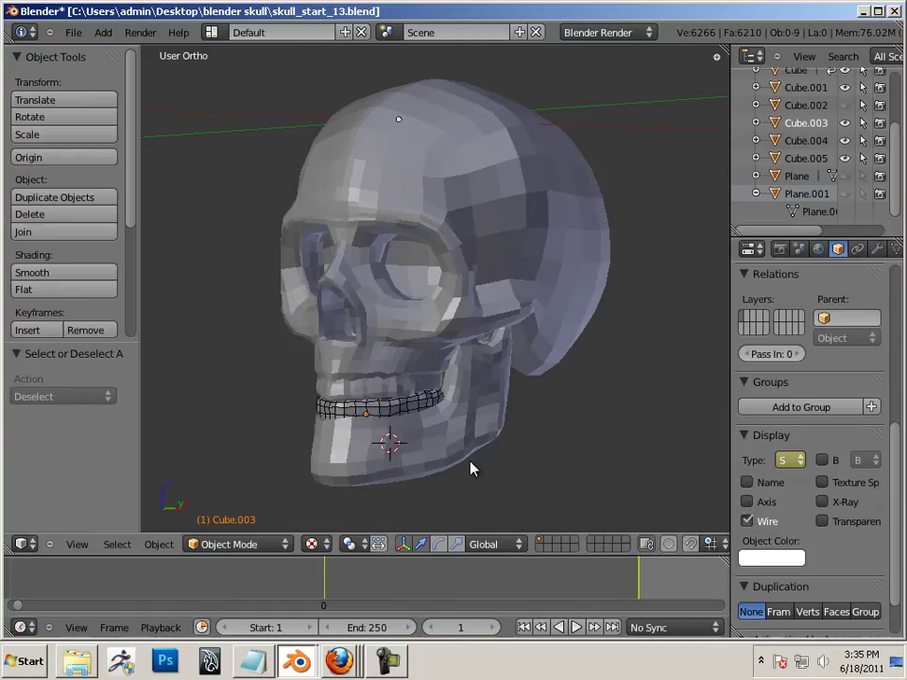
right_click(441, 464)
left_click(747, 522)
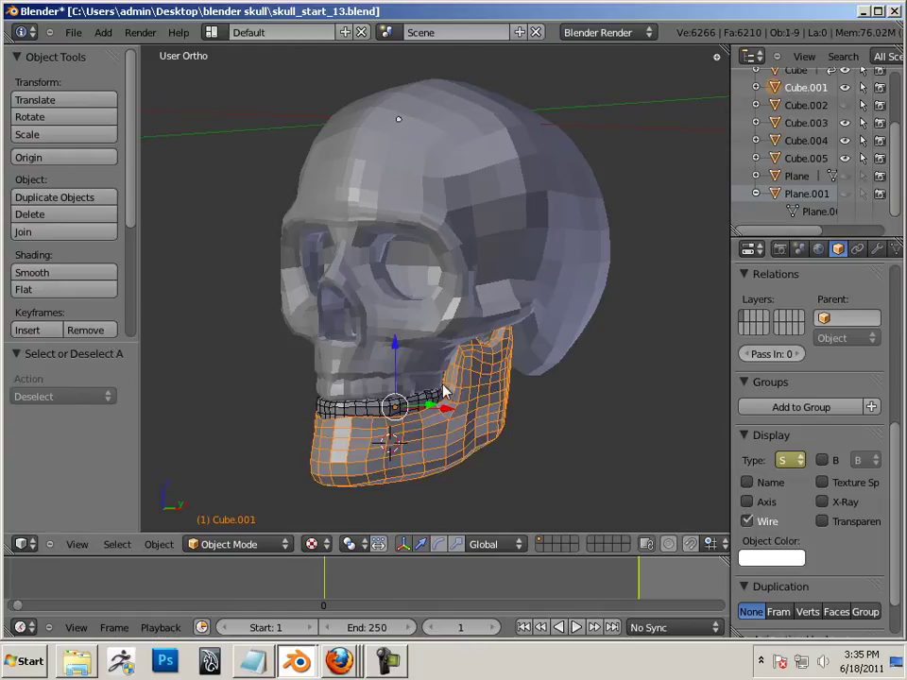
right_click(412, 367)
left_click(747, 522)
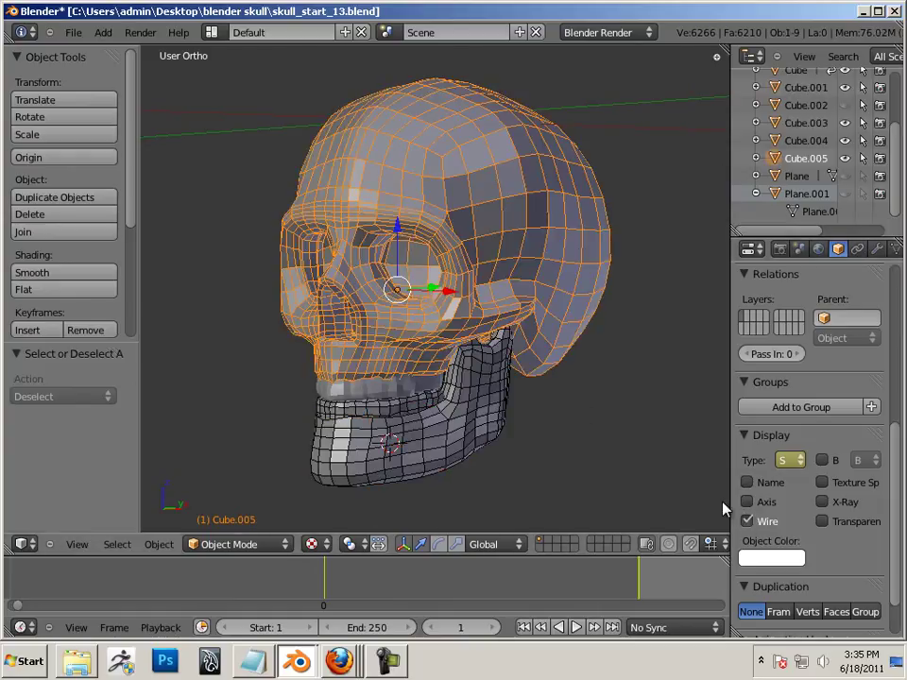
right_click(387, 387)
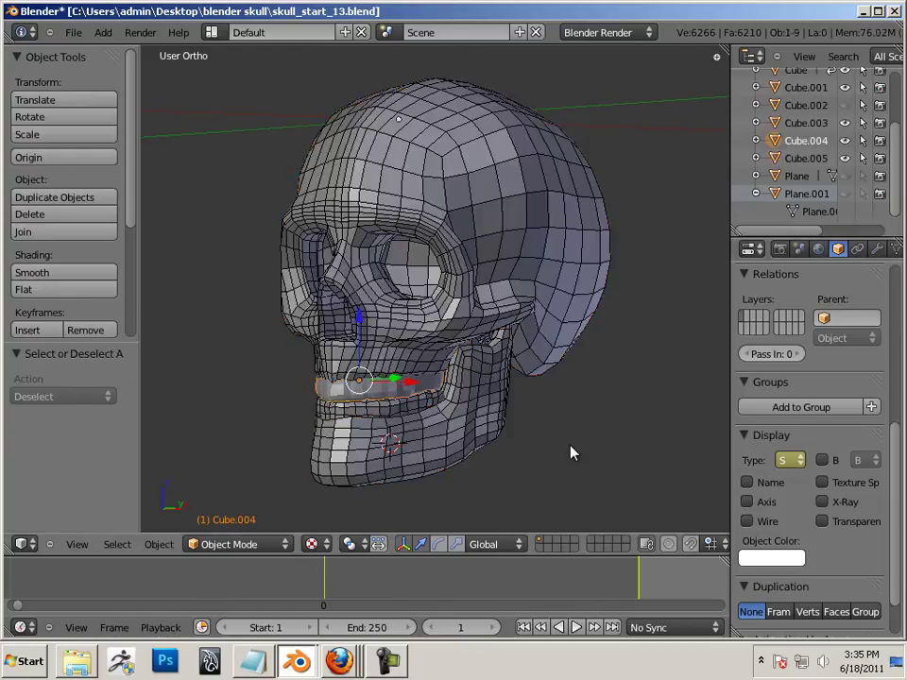
left_click(747, 522)
key("a")
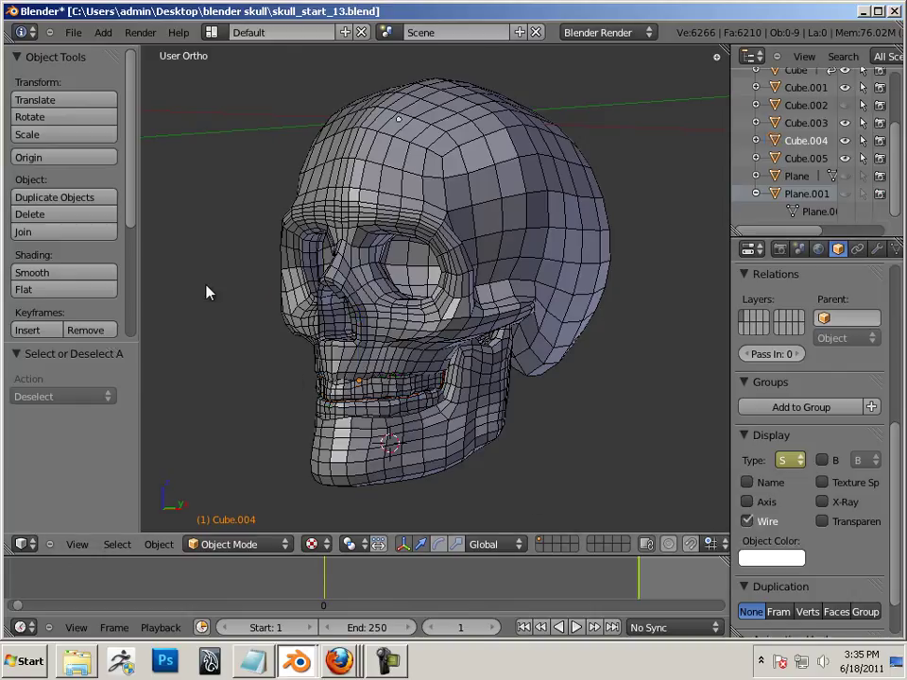
- Launch Snipping Tool and capture the 3D viewport showing the wireframe skull
left_click(26, 661)
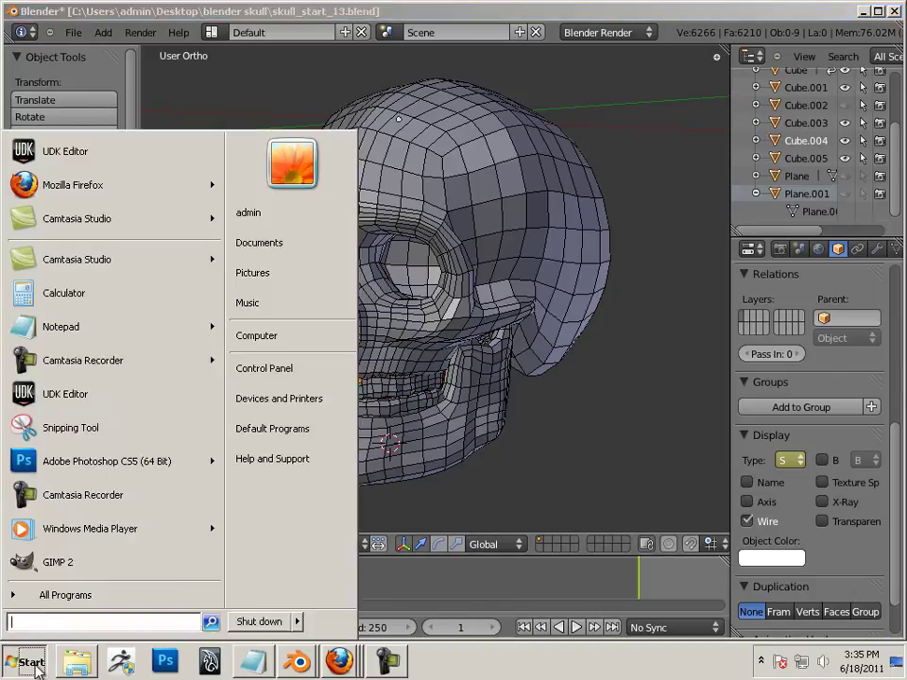
left_click(80, 430)
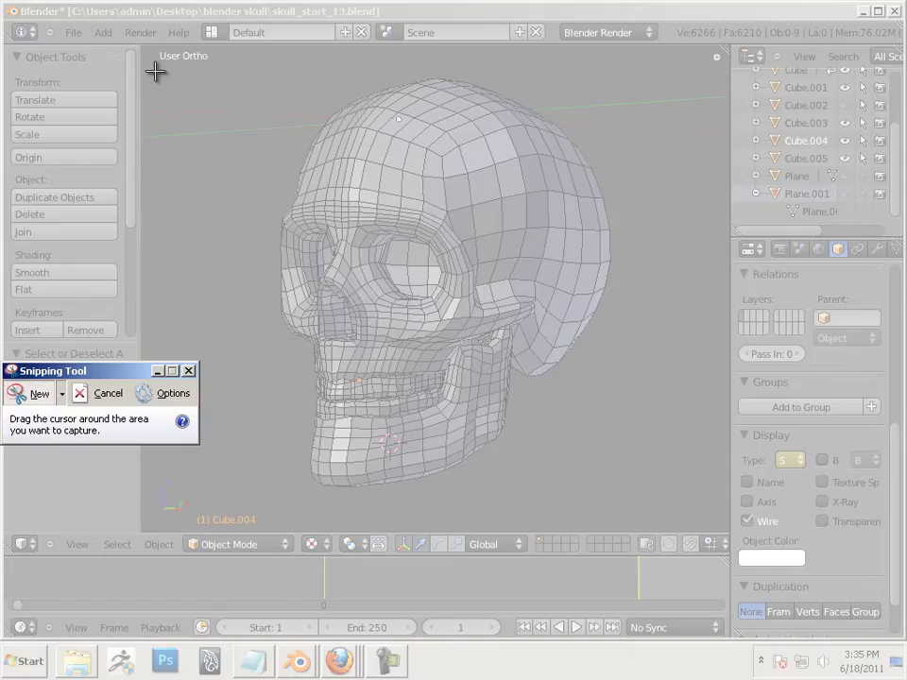
left_click_drag(145, 38, 730, 532)
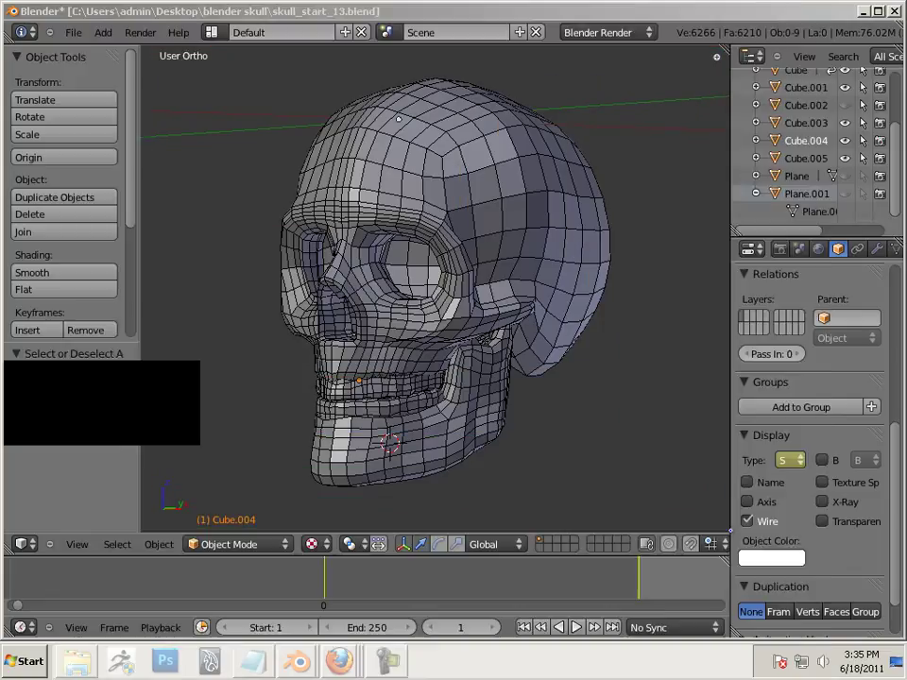
- Save the wireframe snip as JPEG '3' in the Final folder and close Snipping Tool
left_click(73, 28)
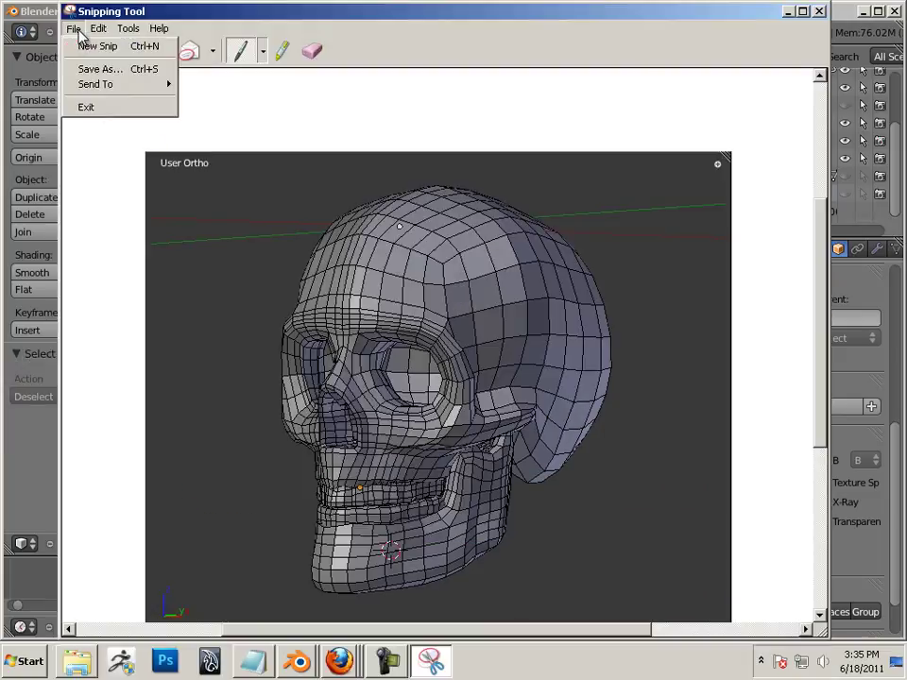
left_click(100, 72)
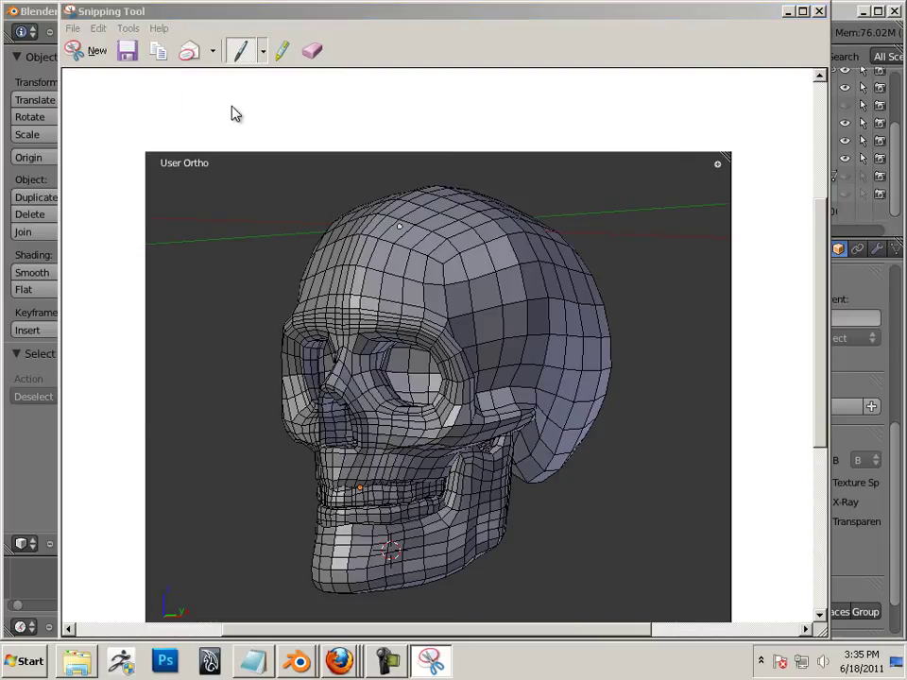
type("3")
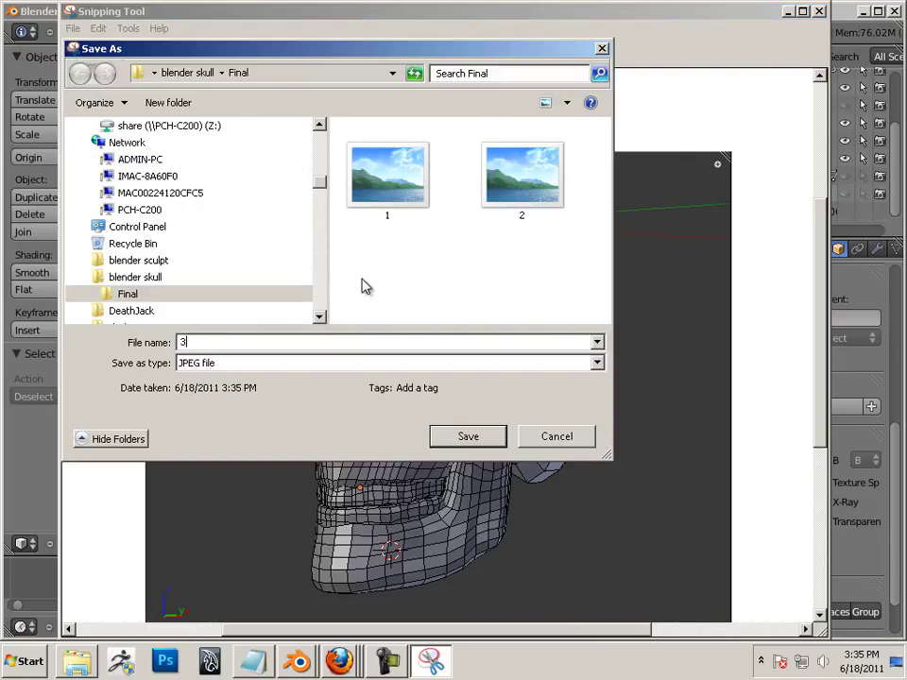
left_click(468, 438)
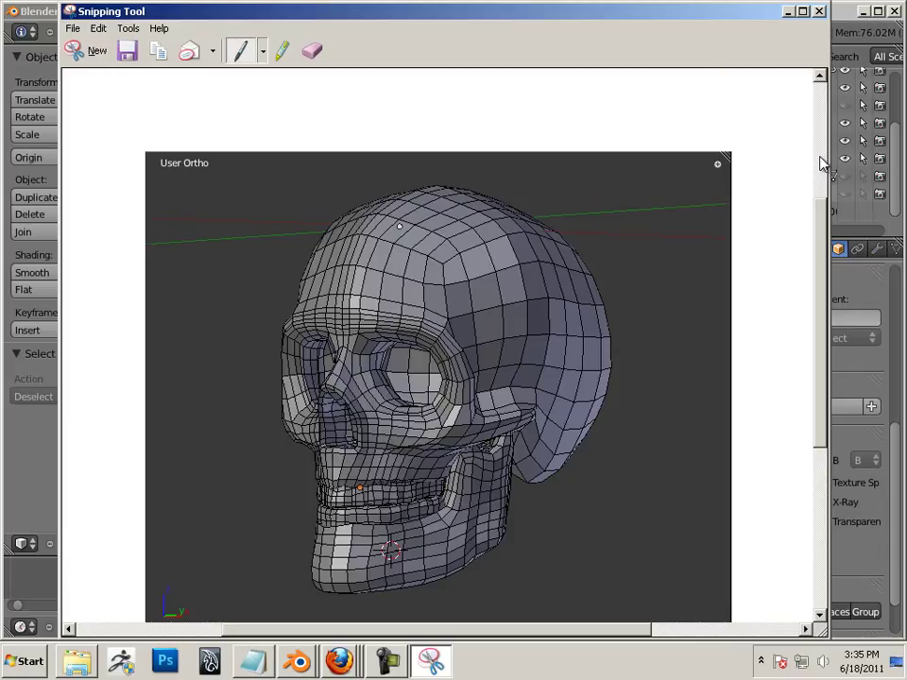
left_click(819, 13)
- Orbit the wireframe skull to a side view and snip the viewport around it
middle_click_drag(263, 340, 534, 336)
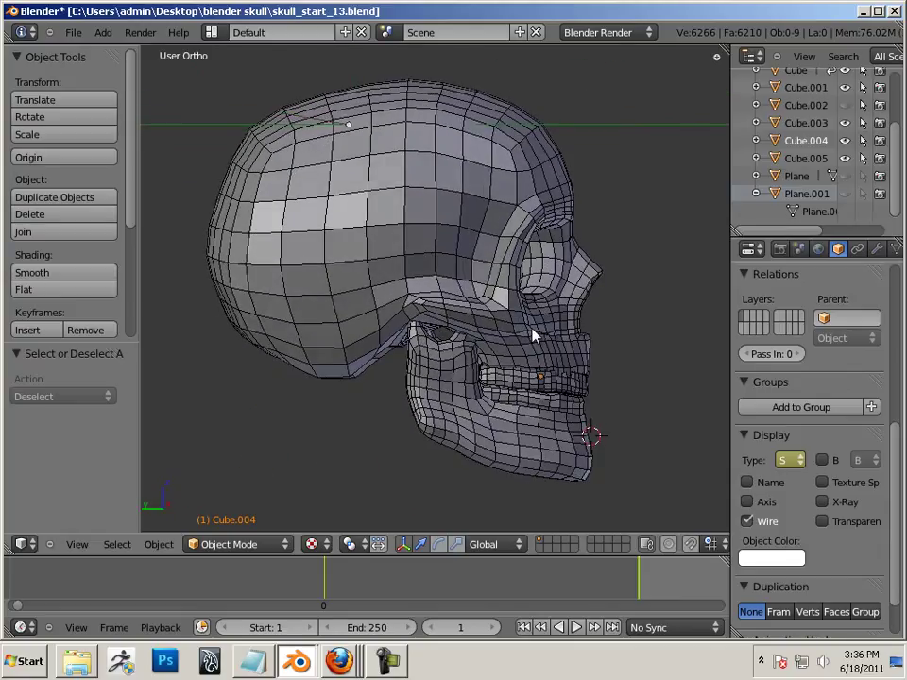
left_click(24, 660)
left_click(56, 426)
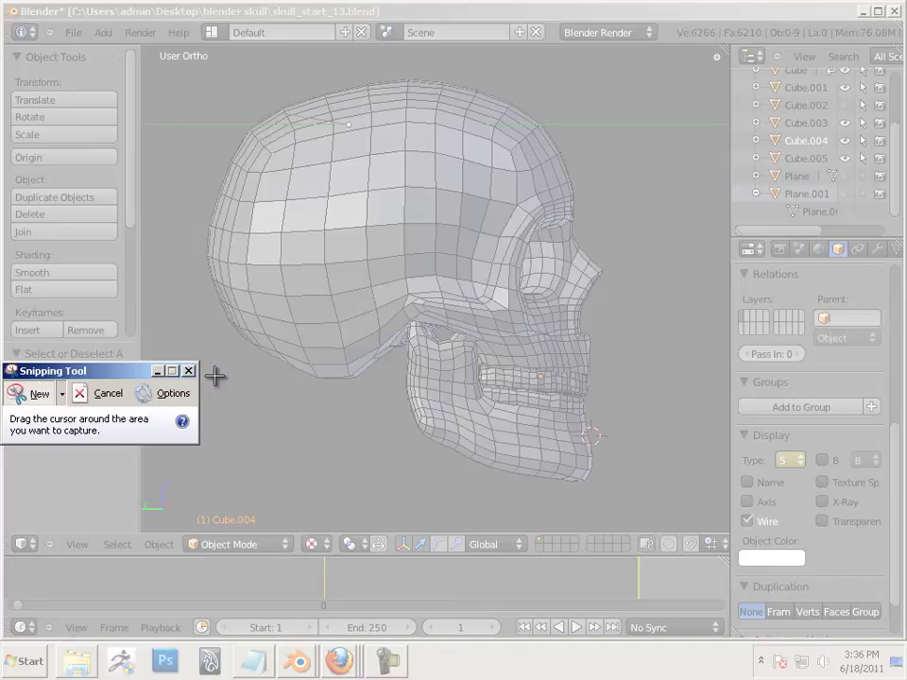
left_click(38, 395)
left_click(38, 395)
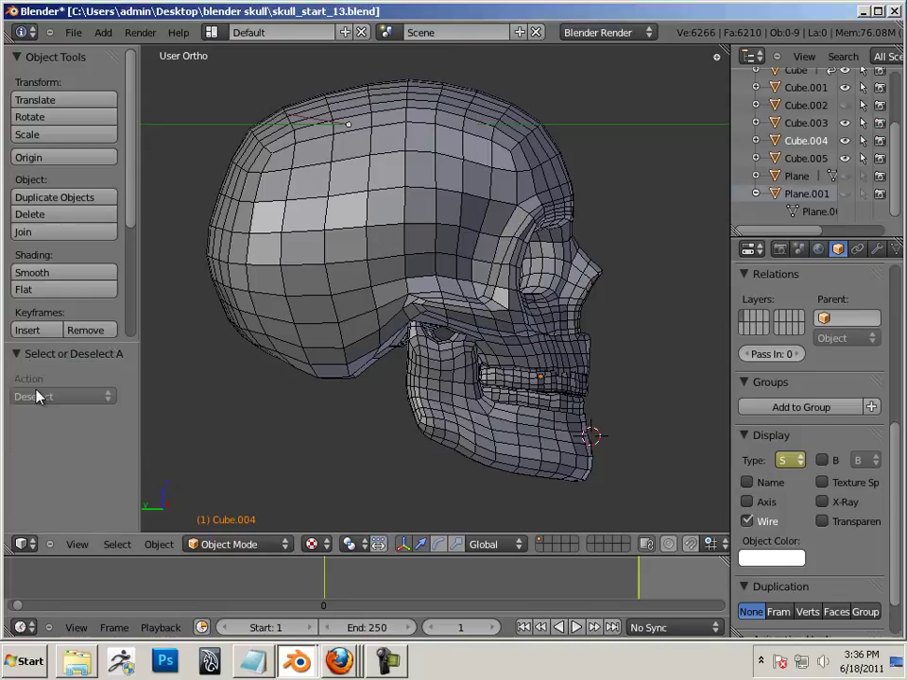
left_click_drag(145, 49, 726, 527)
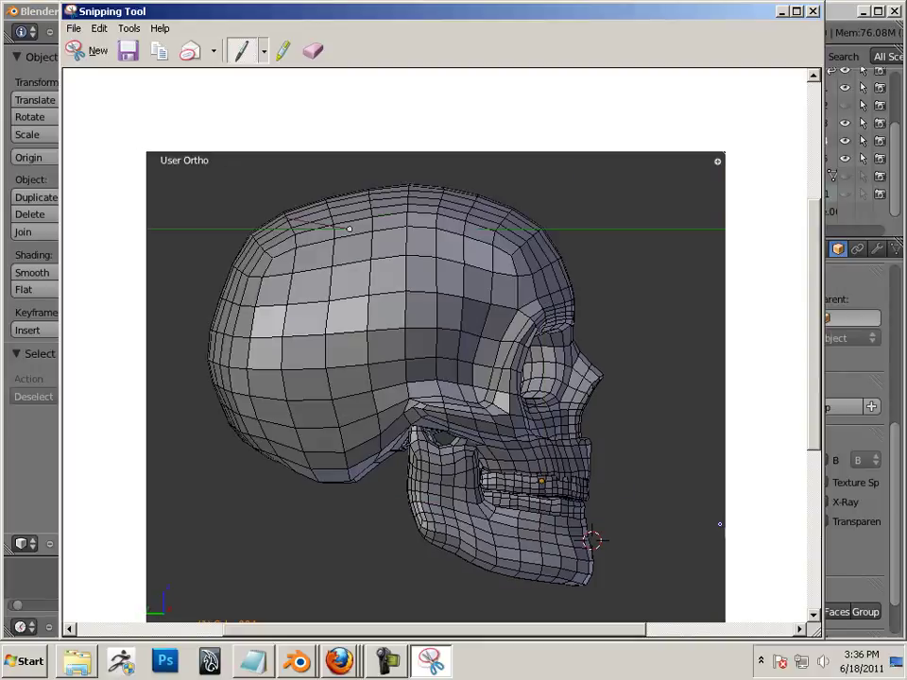
- Begin saving the side-view snip, entering the file name '4'
left_click(71, 29)
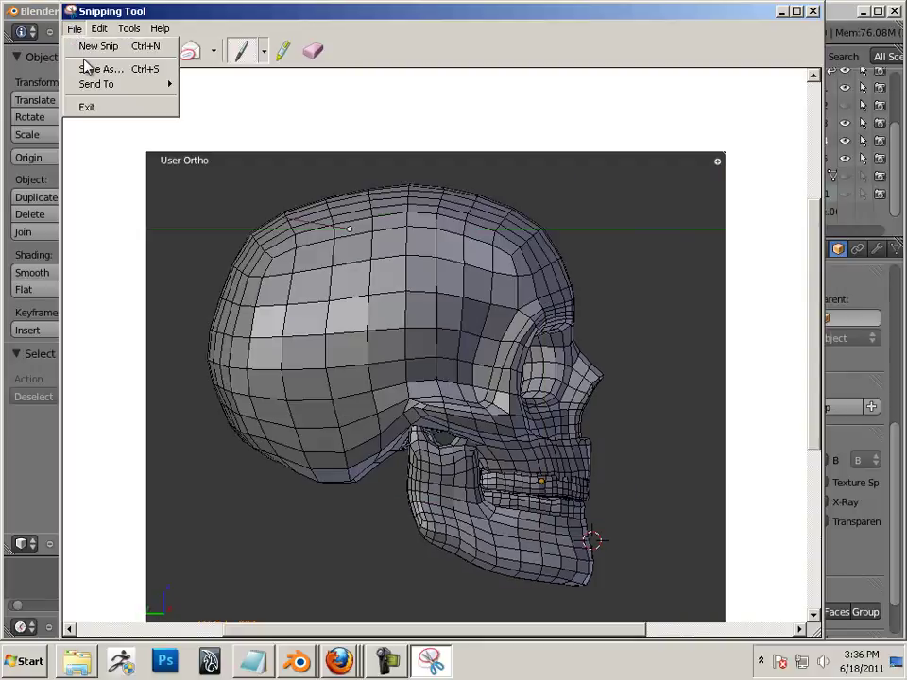
left_click(89, 68)
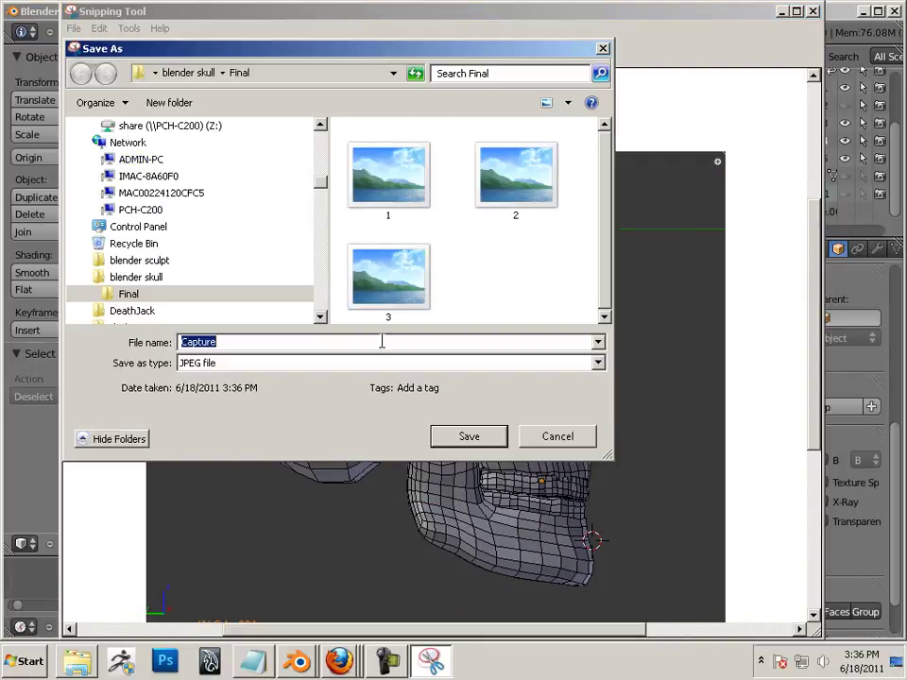
type("4")
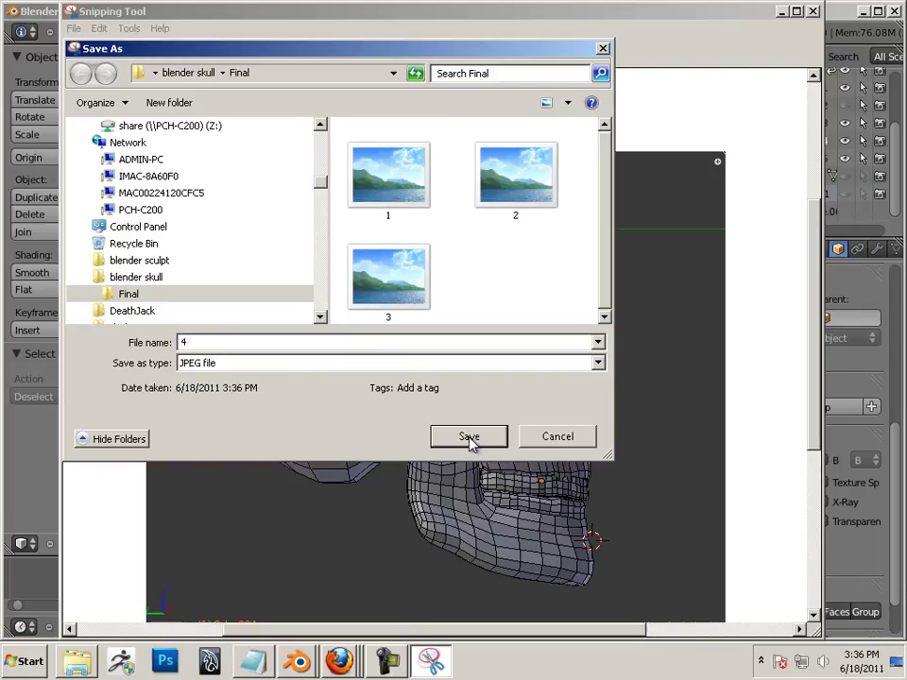